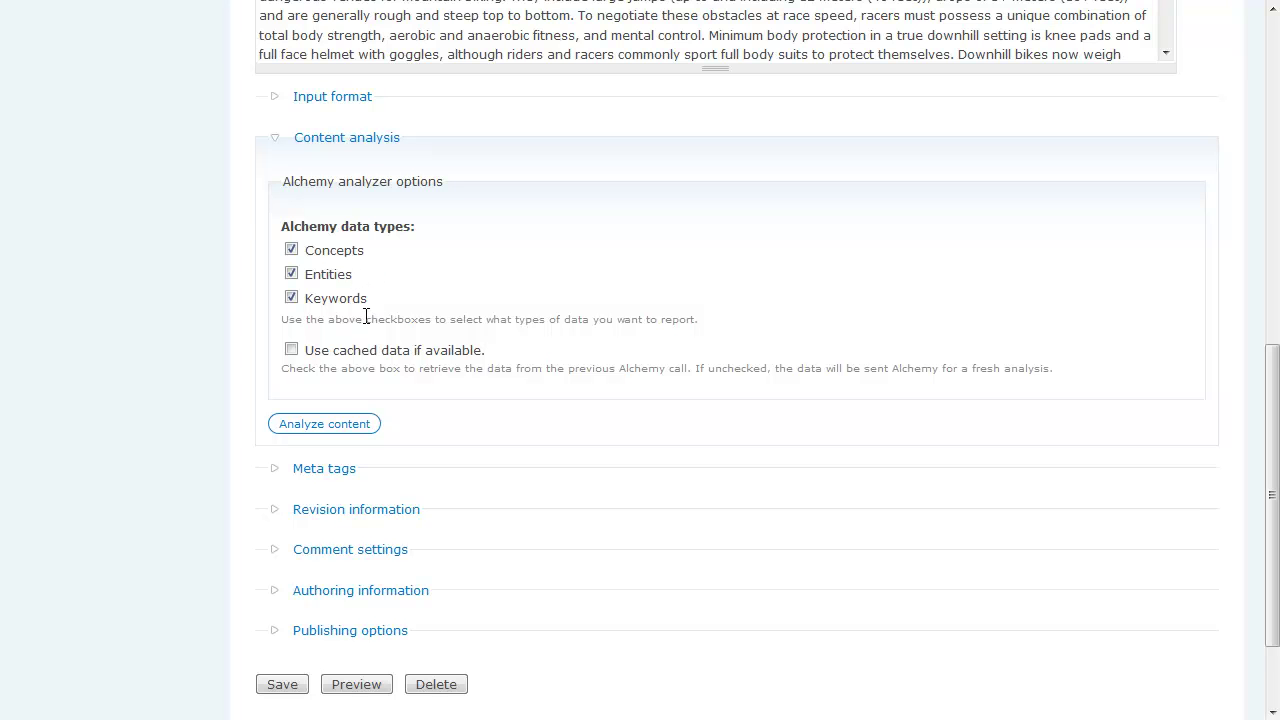
# Run the Alchemy content analysis on the page with concepts, entities and keywords, and review the concept and entity results
pyautogui.click(326, 427)
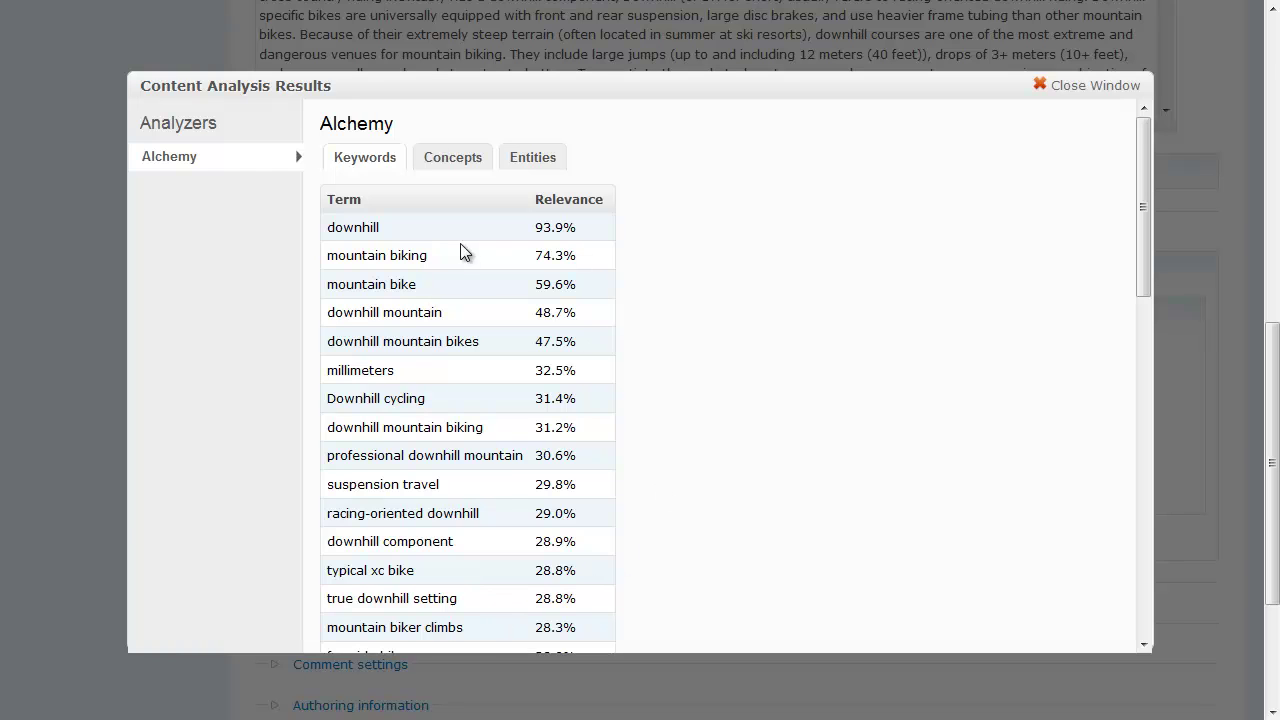
pyautogui.click(447, 164)
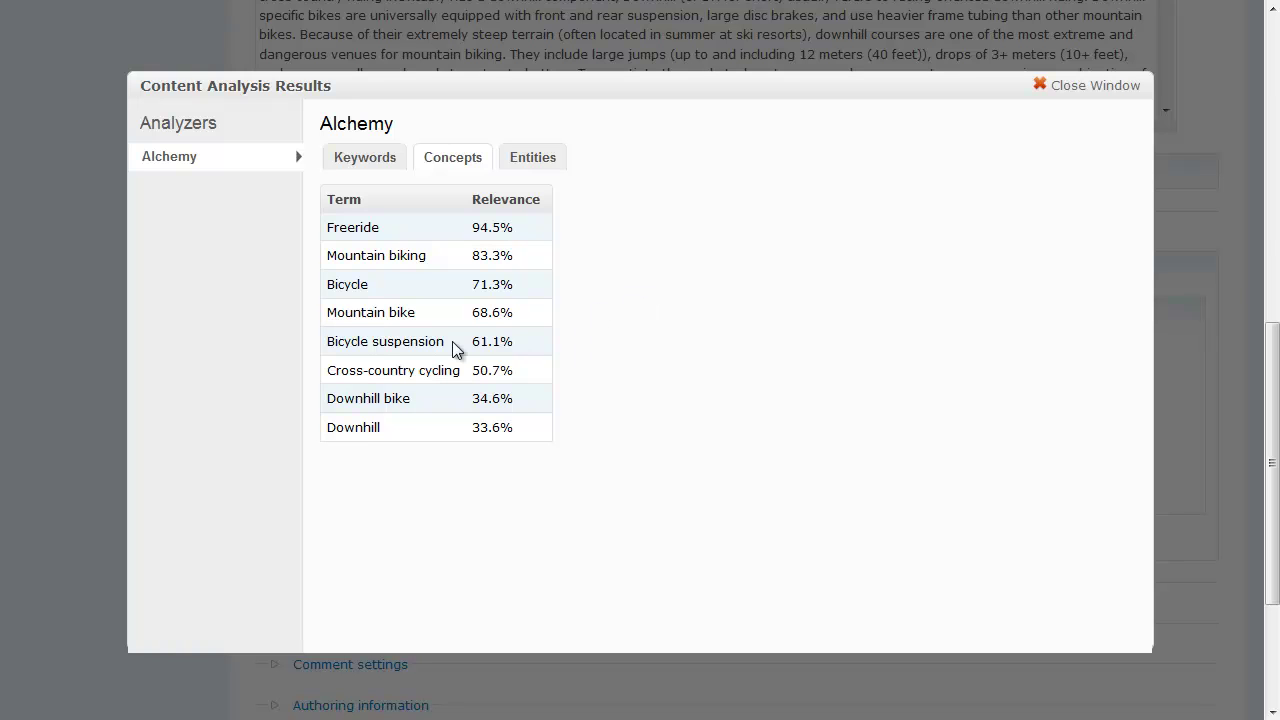
pyautogui.moveTo(447, 342); pyautogui.dragTo(322, 350)
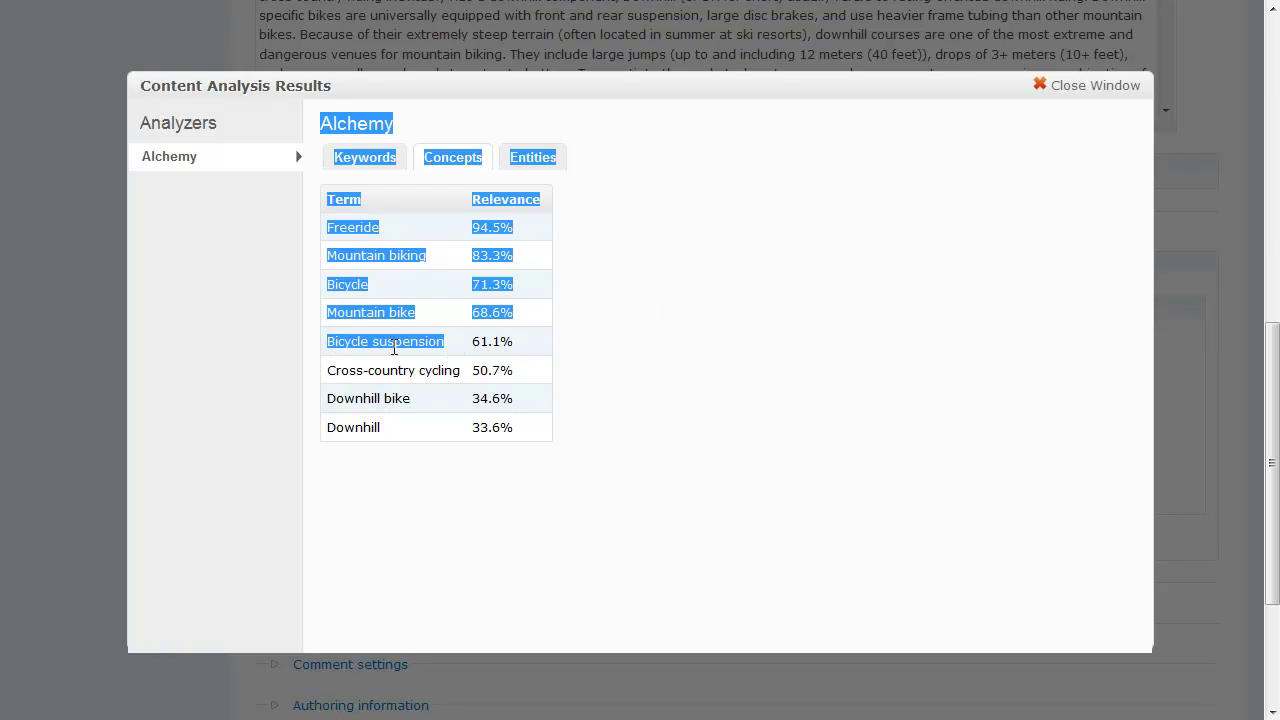
pyautogui.click(444, 342)
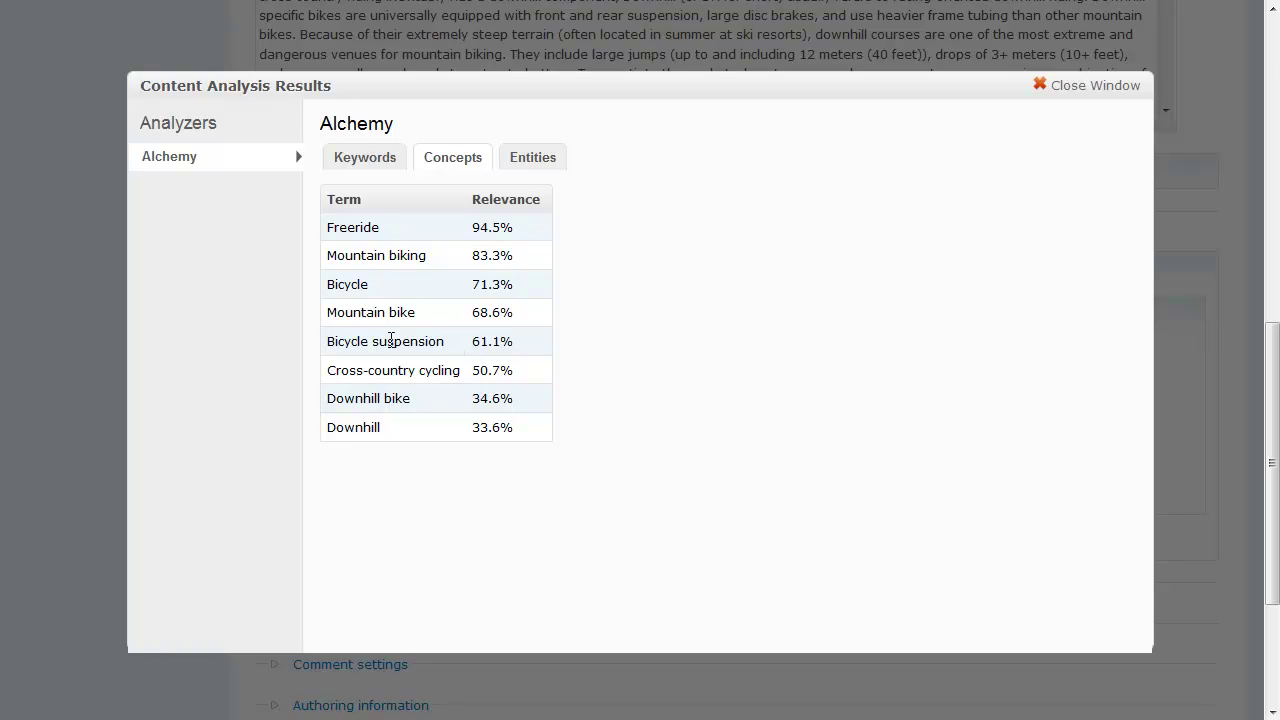
pyautogui.click(525, 160)
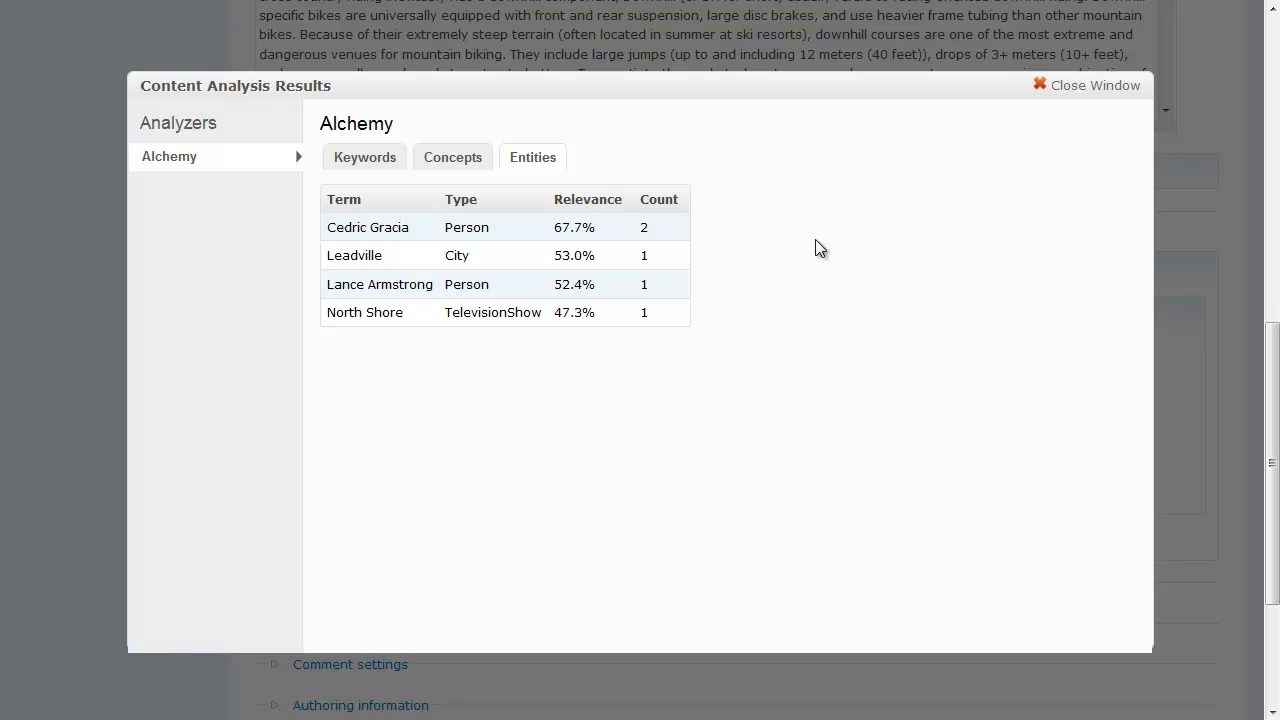
pyautogui.doubleClick(484, 254)
pyautogui.moveTo(412, 315); pyautogui.dragTo(325, 317)
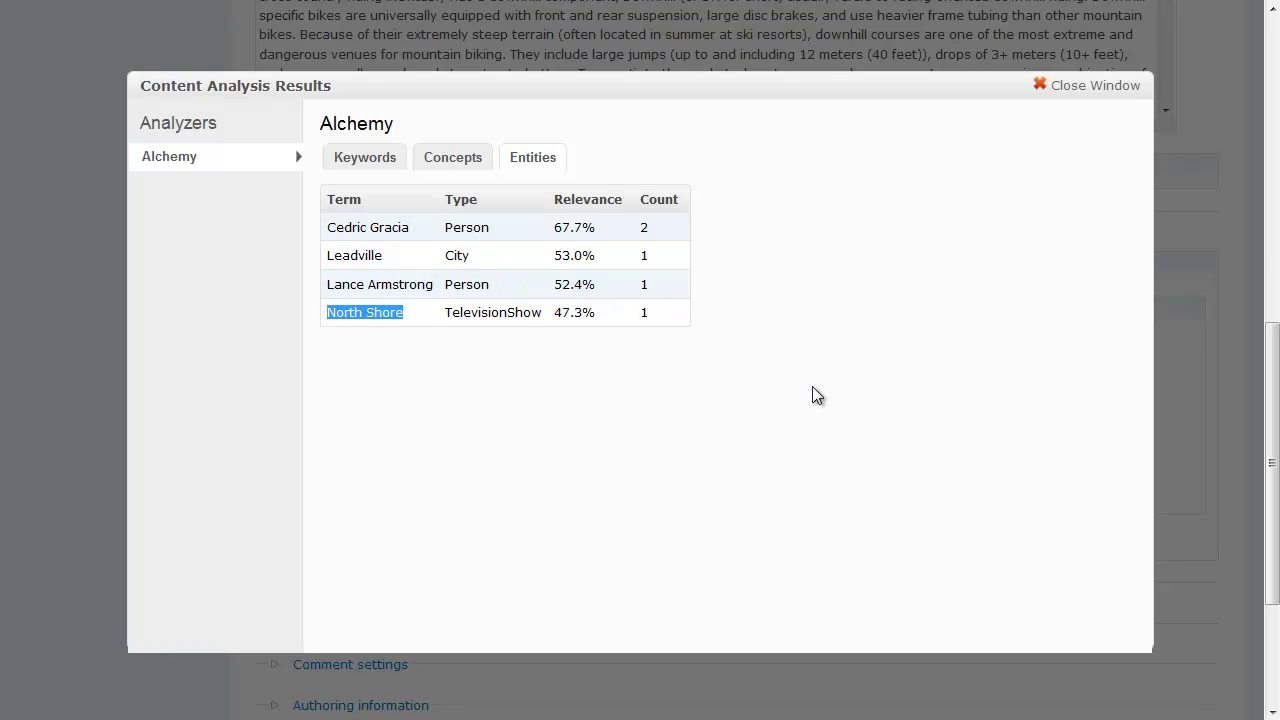
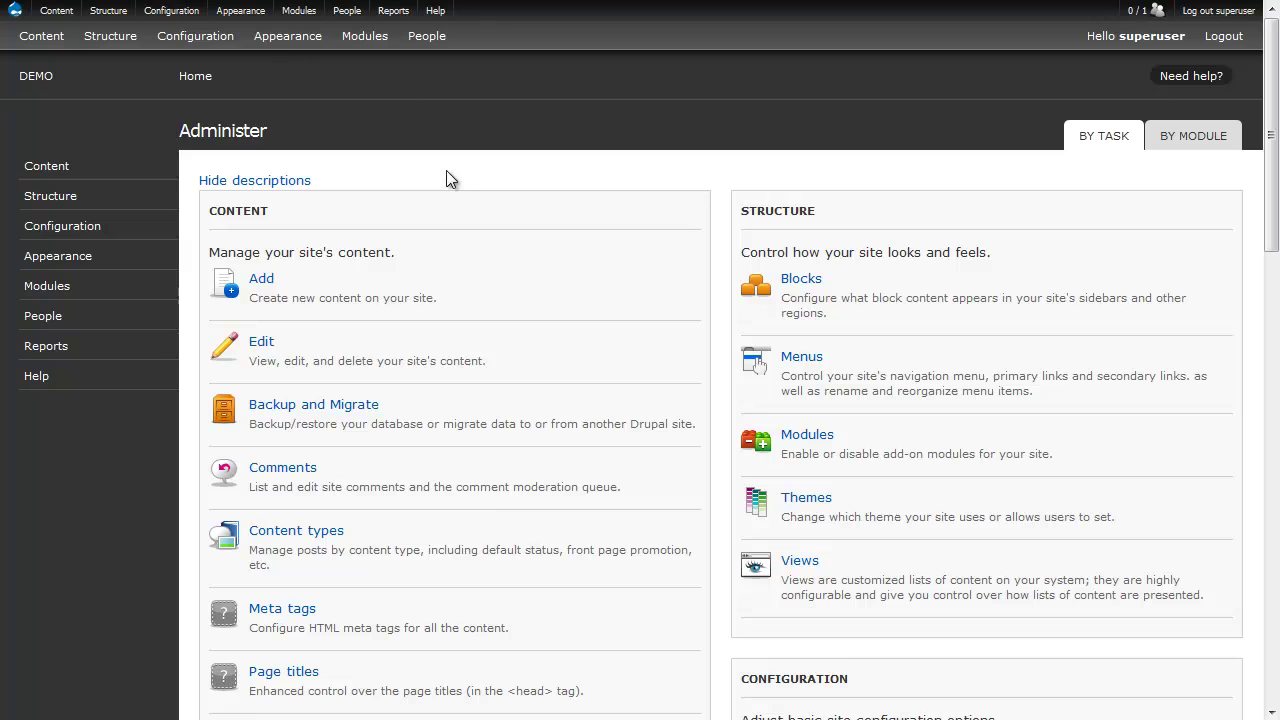
# Set the global vocabulary for autotagging to Tags and save the autotagging configuration
pyautogui.moveTo(185, 12)
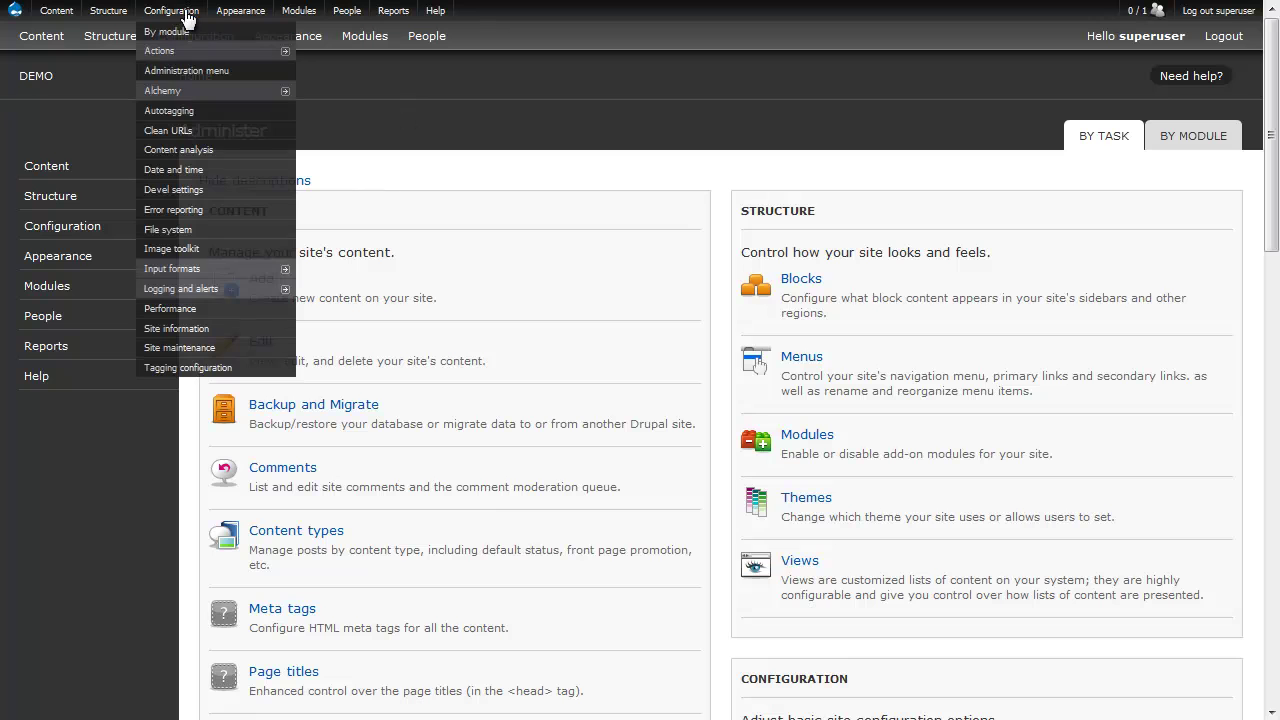
pyautogui.click(222, 112)
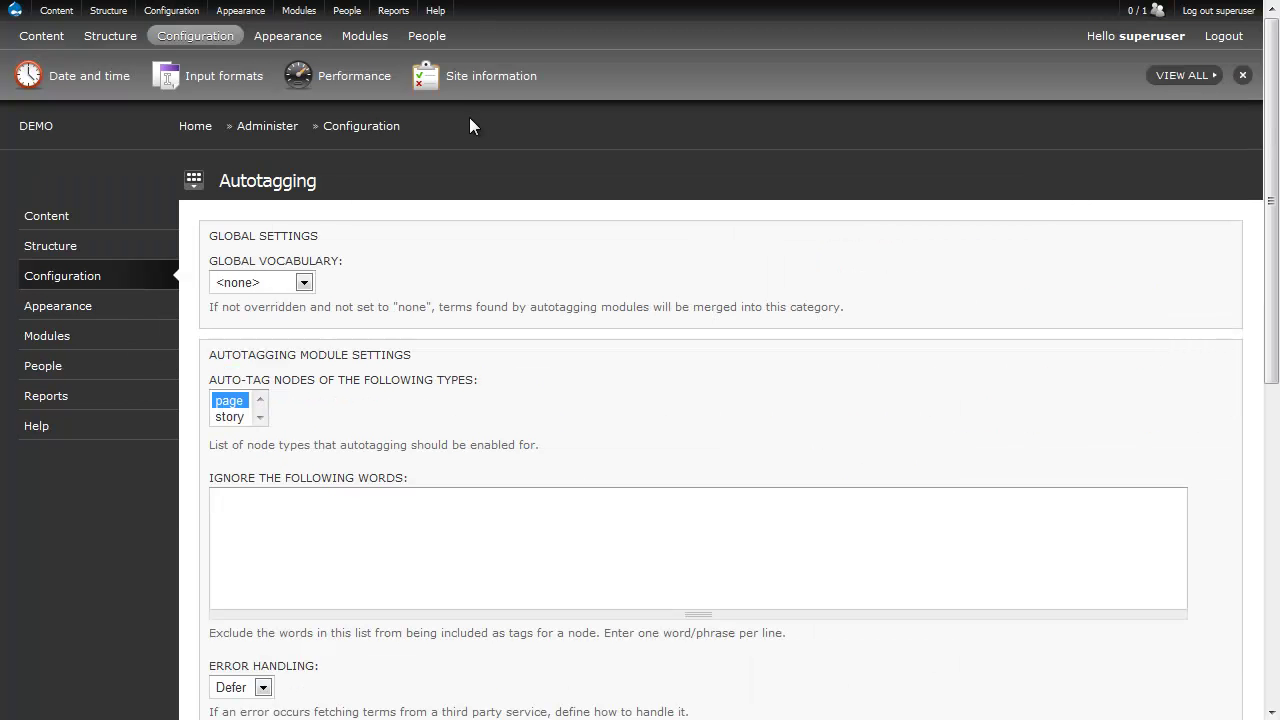
pyautogui.click(303, 283)
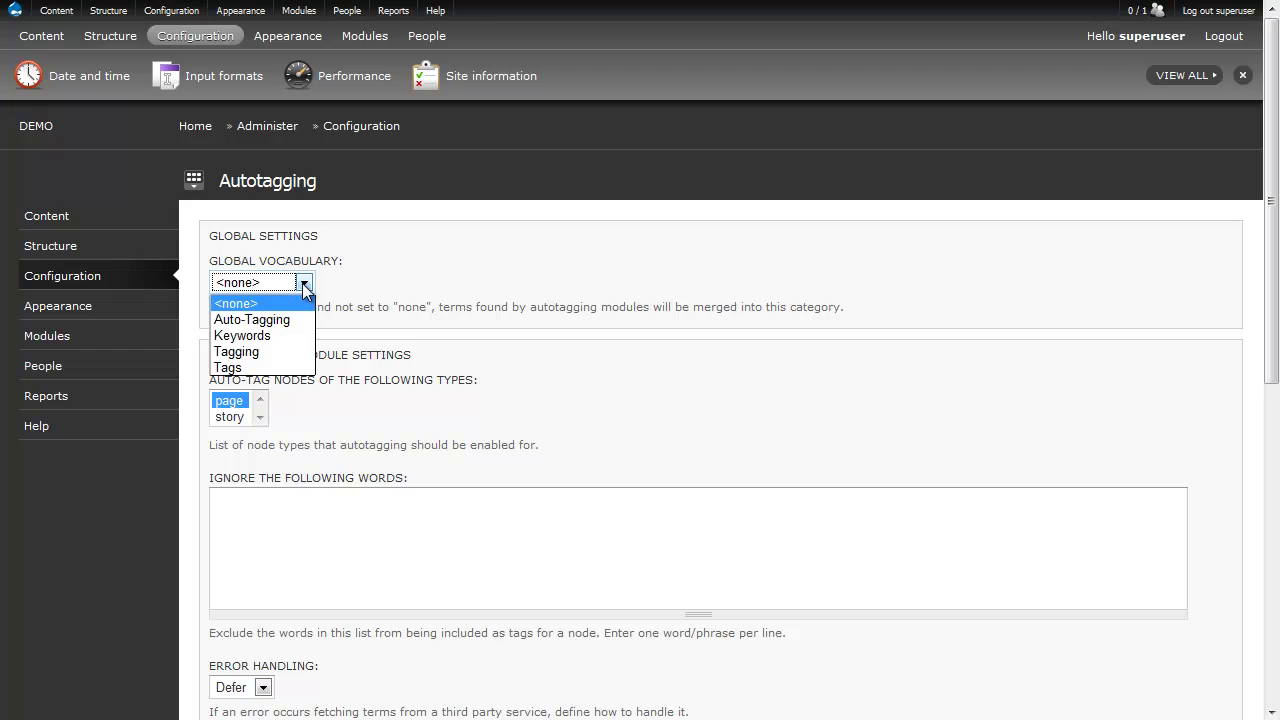
pyautogui.click(236, 367)
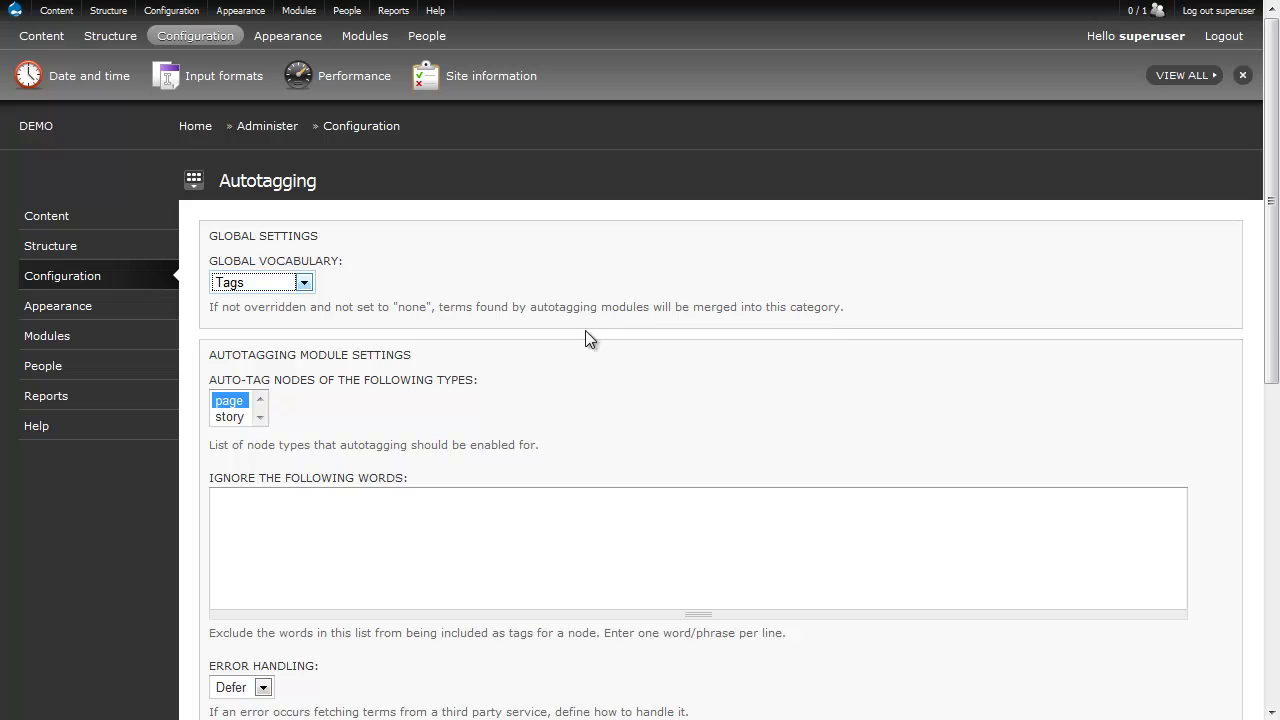
pyautogui.scroll(-5, 594, 334)
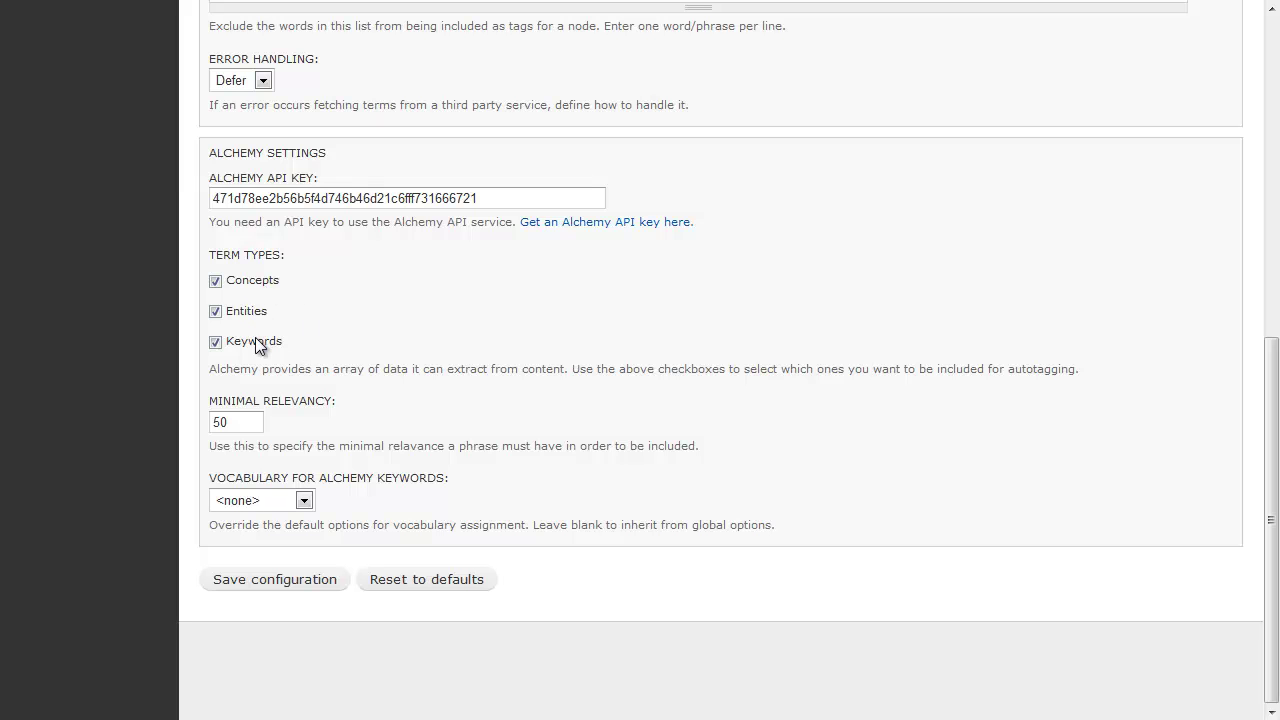
pyautogui.moveTo(243, 421); pyautogui.dragTo(198, 422)
pyautogui.click(297, 423)
pyautogui.click(265, 588)
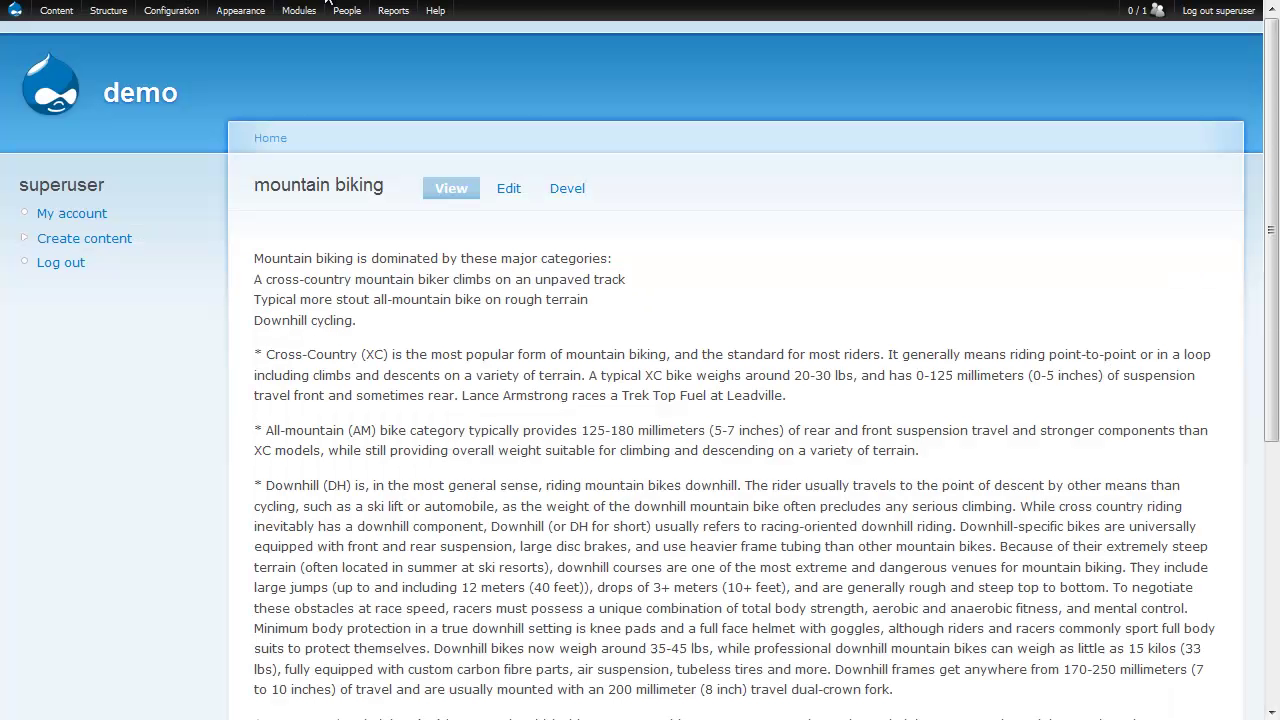
# Open the mountain biking page for editing, save it without entering tags, and review the tags listed below its content
pyautogui.click(509, 190)
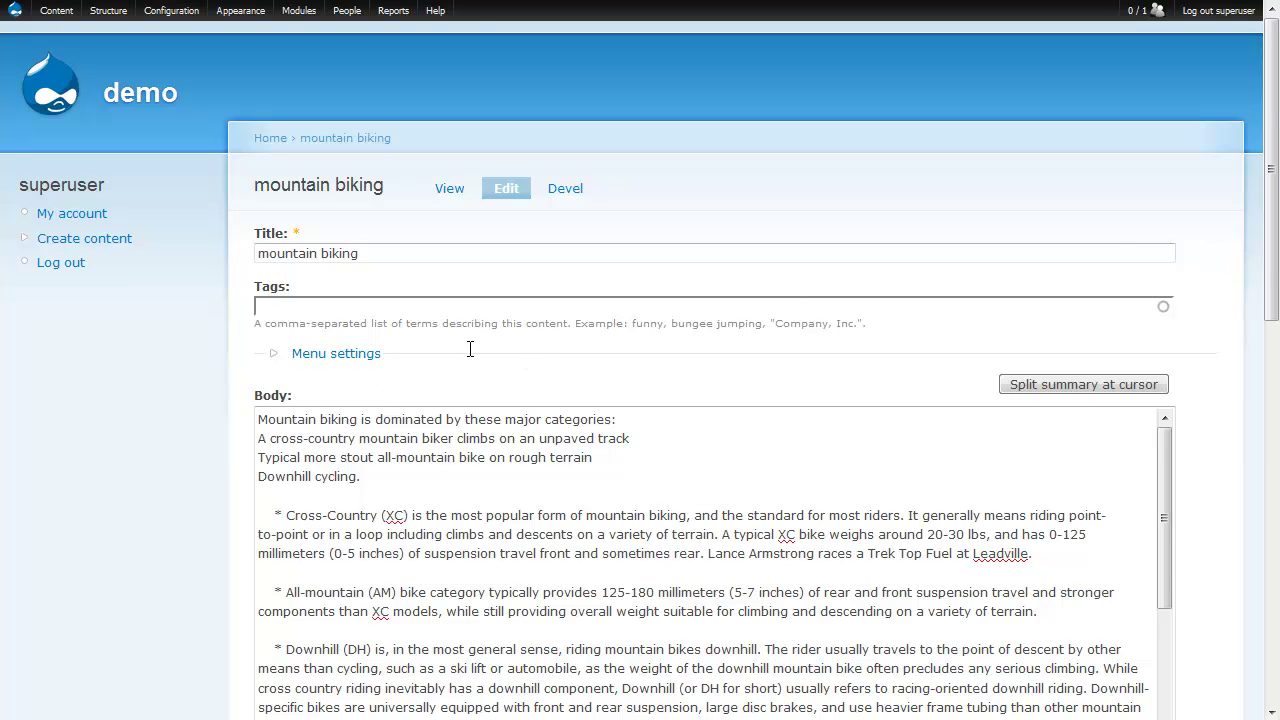
pyautogui.scroll(-10, 1211, 277)
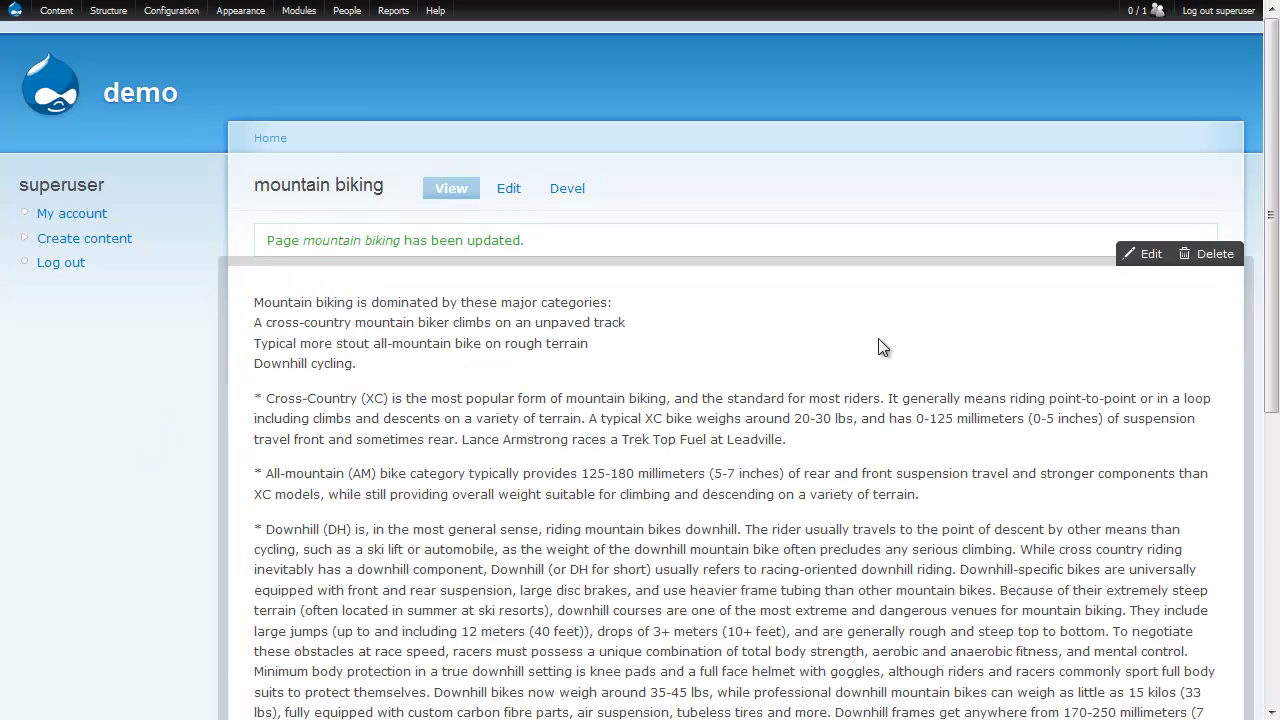
pyautogui.scroll(-10, 878, 380)
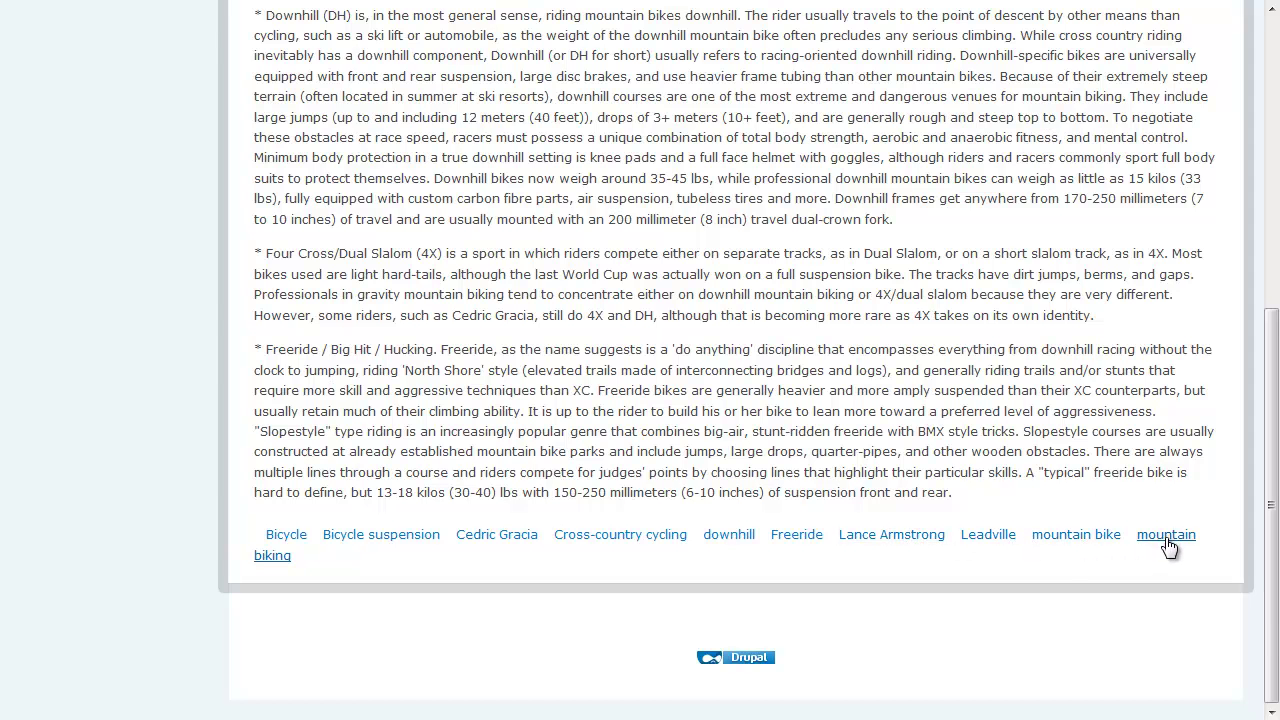
pyautogui.scroll(5, 120, 423)
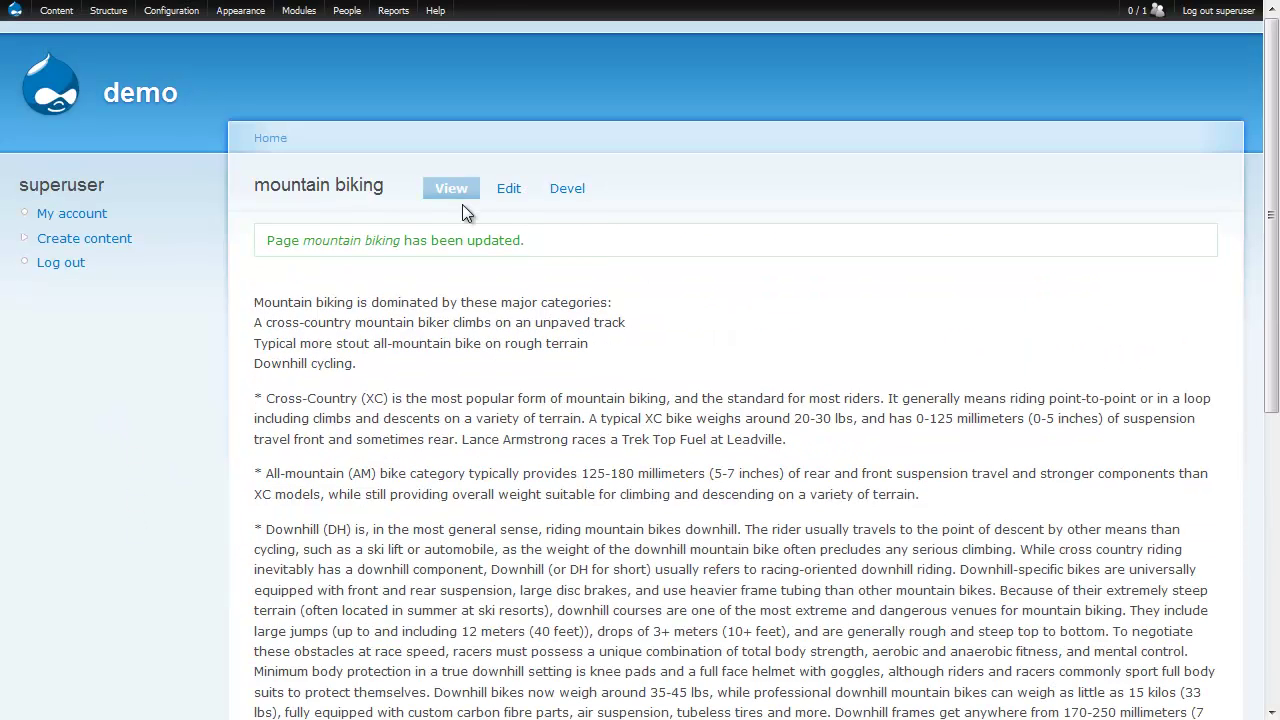
# Edit the mountain biking page and assign the tags bike and biking
pyautogui.click(510, 200)
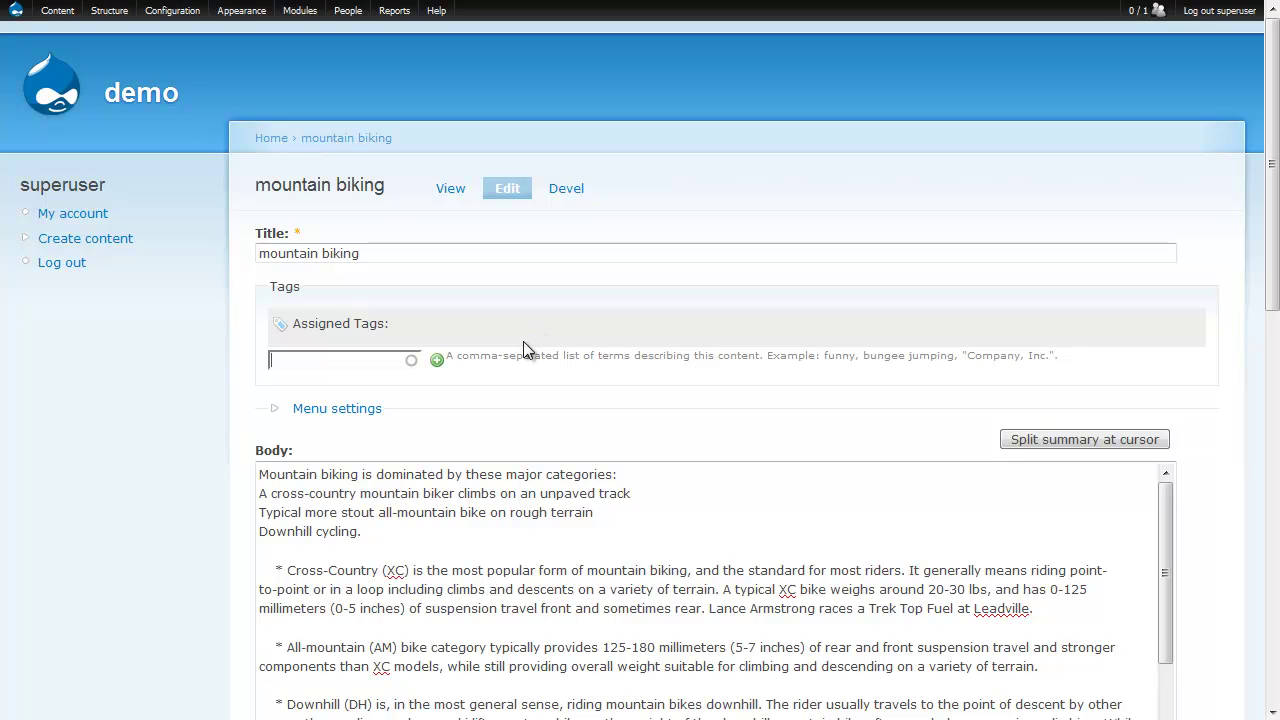
pyautogui.write('bike')
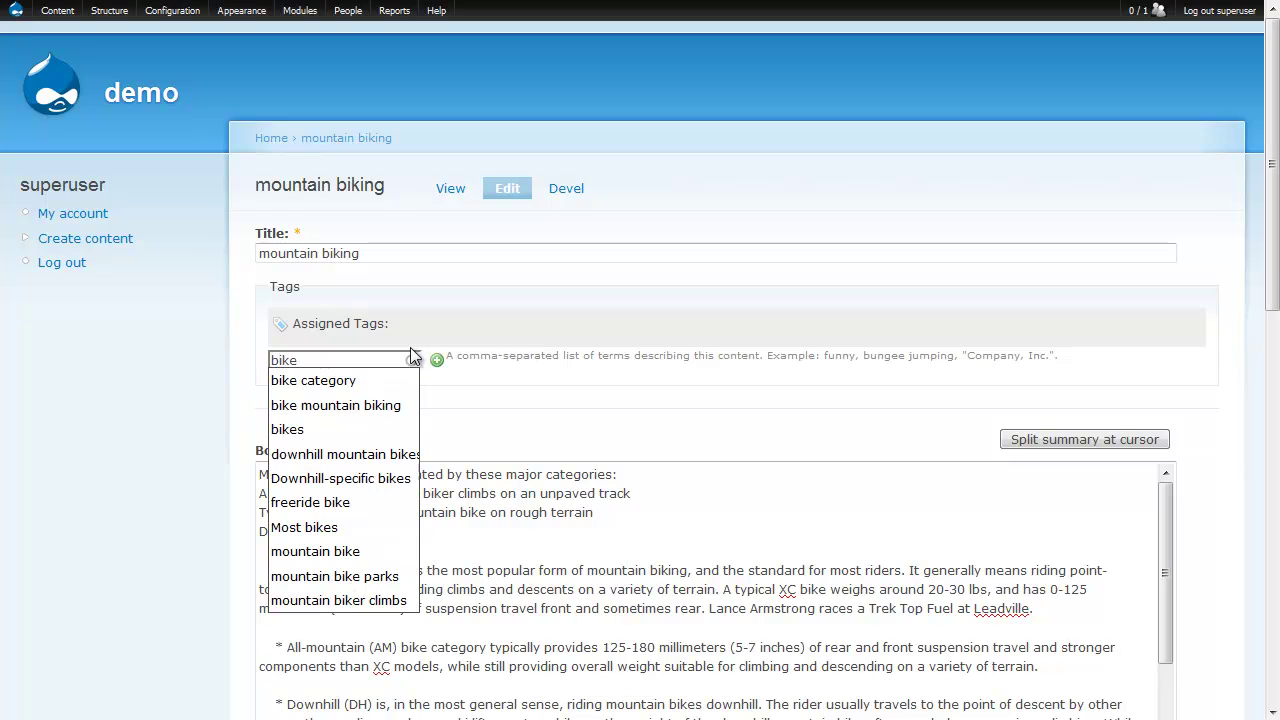
pyautogui.click(439, 362)
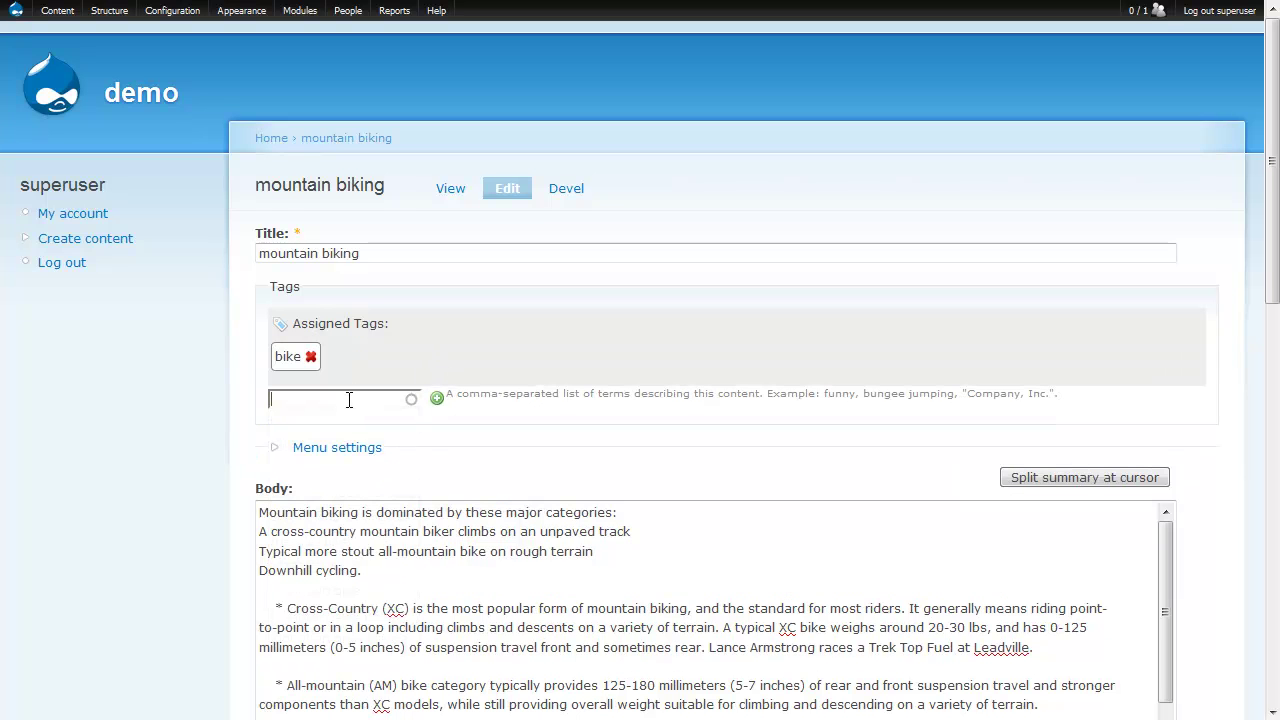
pyautogui.write('biking')
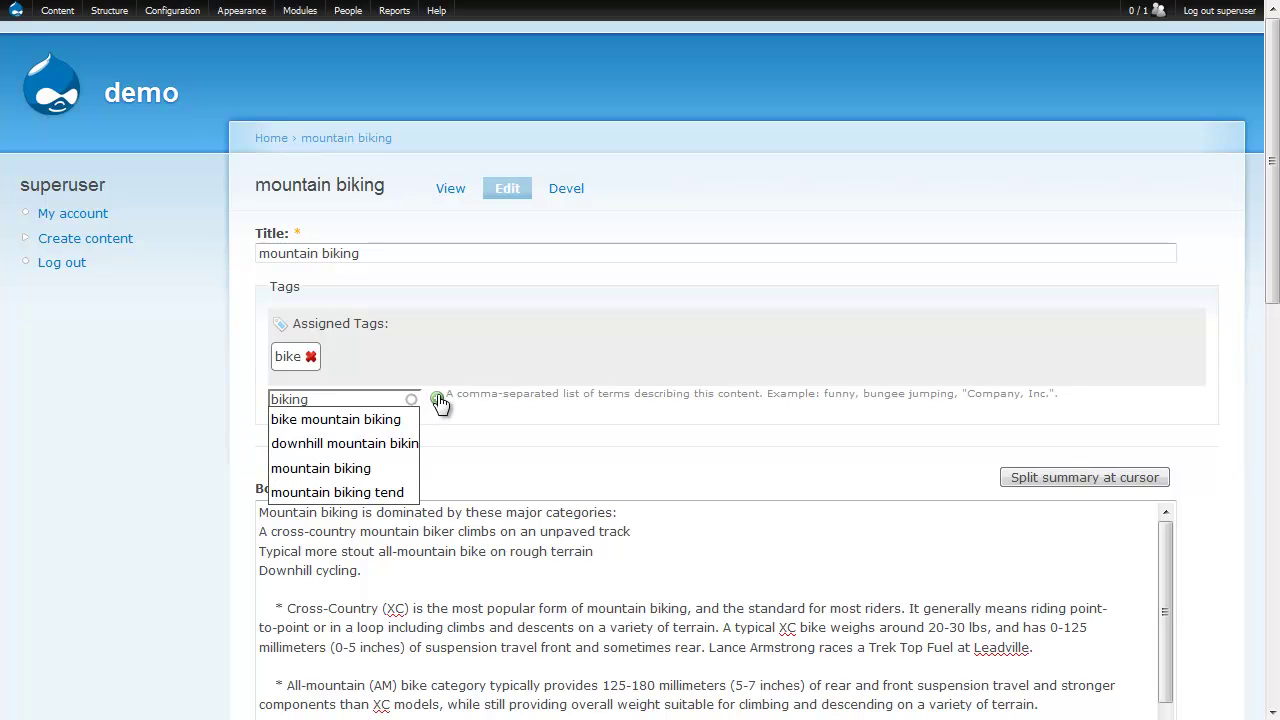
pyautogui.press('Return')
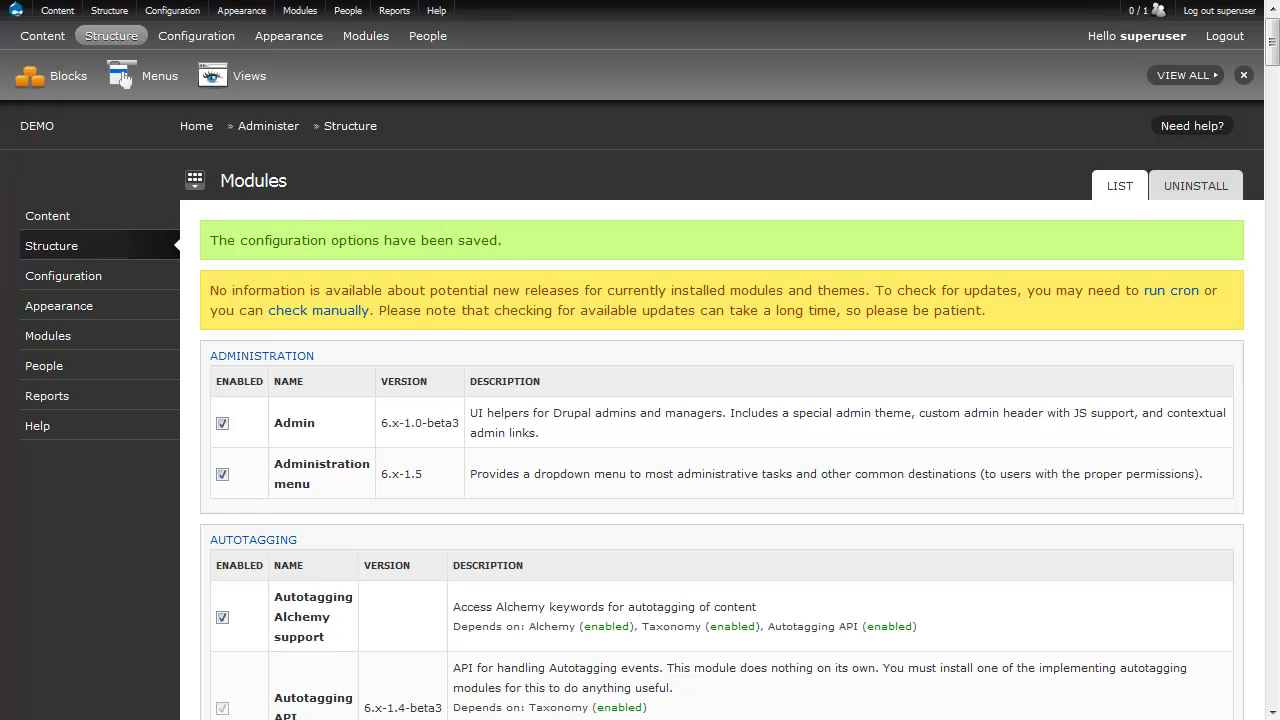
# Enable the Alchemy tagging suggestions module in the Taxonomy group and save the module configuration
pyautogui.press('F3')
pyautogui.scroll(-3, 536, 545)
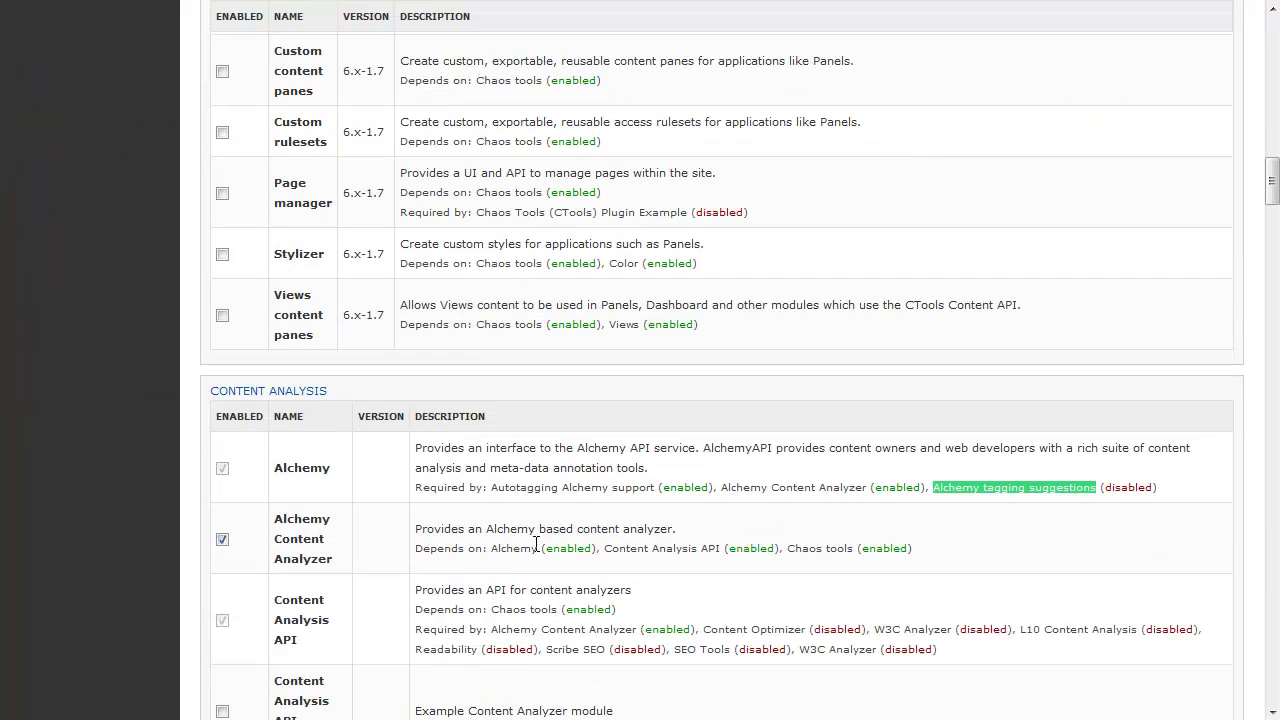
pyautogui.scroll(-10, 866, 360)
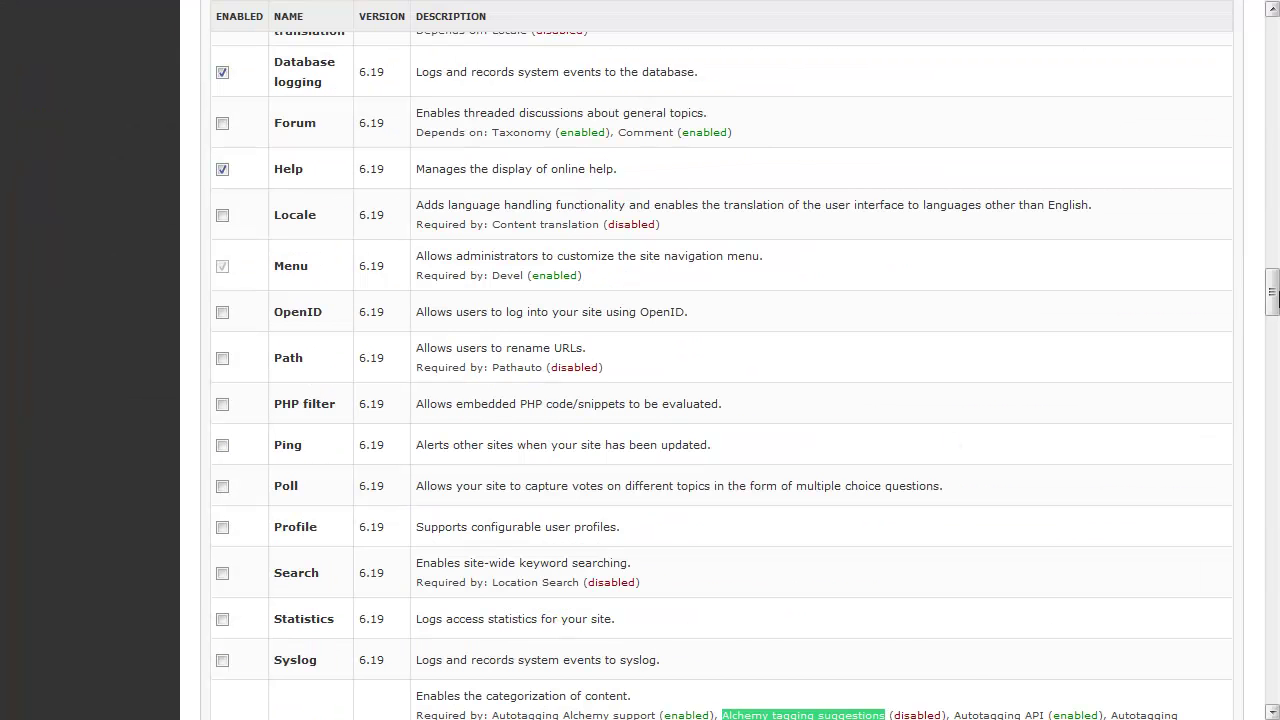
pyautogui.moveTo(1272, 292); pyautogui.dragTo(1272, 628)
pyautogui.click(222, 344)
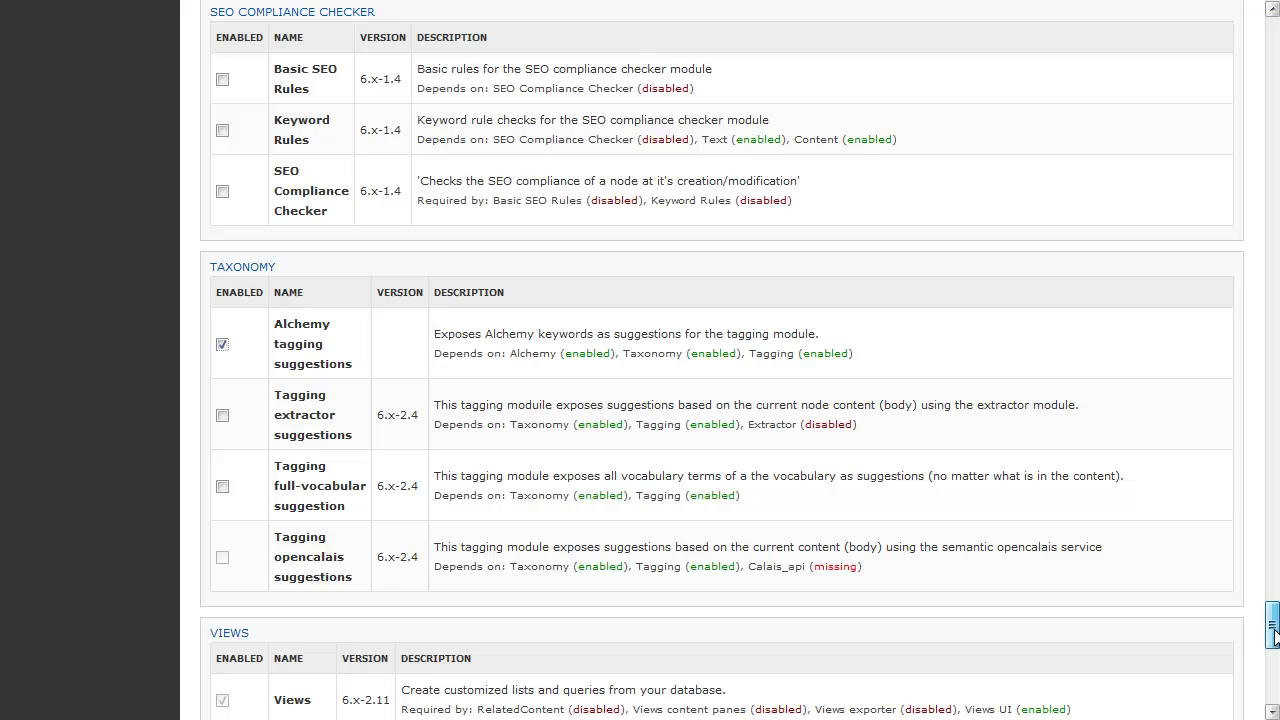
pyautogui.scroll(-8, 415, 628)
pyautogui.click(297, 591)
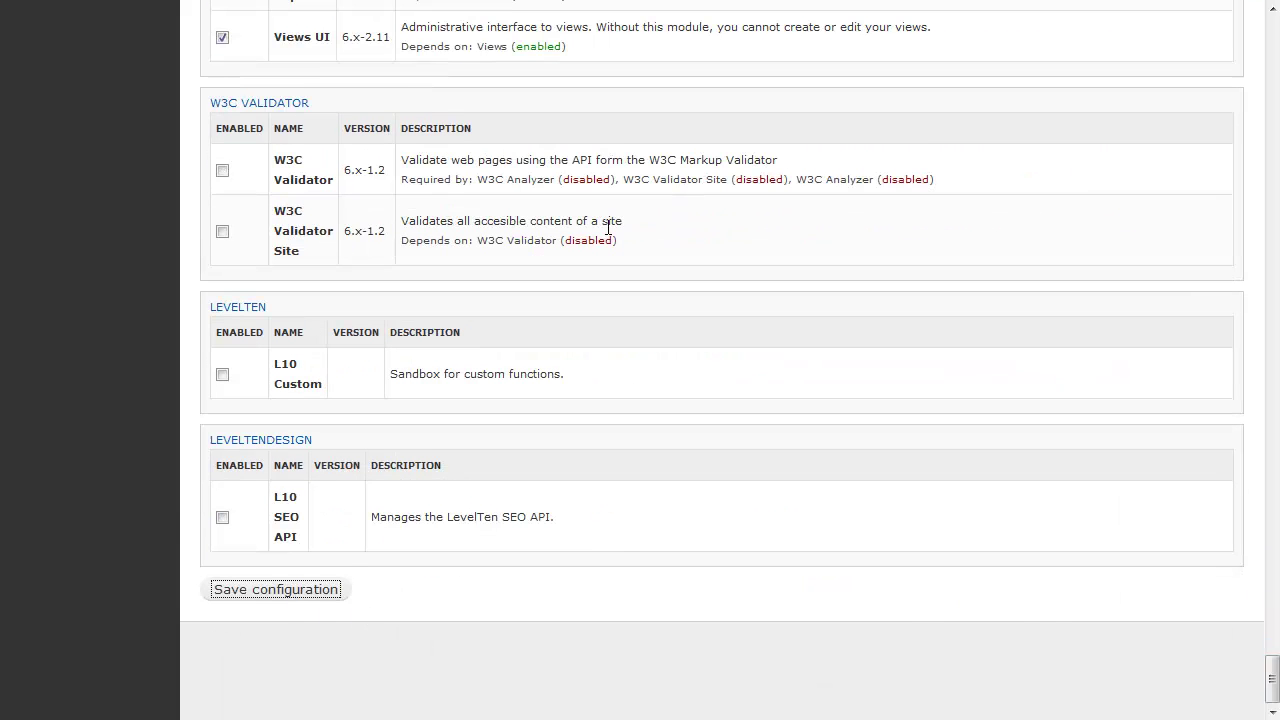
# Reload the page's edit form and assign the suggestions downhill racing, downhill mountain biking, mountain biker climbs, typical xc bike, rear suspension and mountain bike parks
pyautogui.click(608, 2)
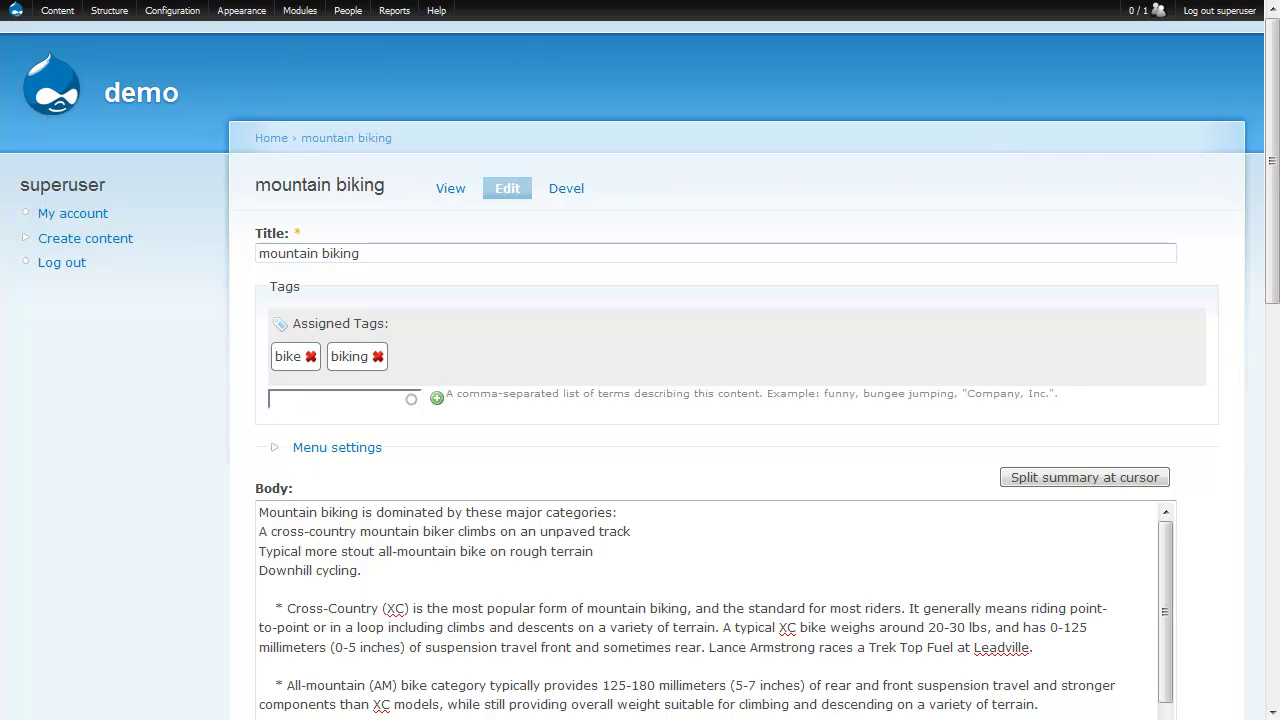
pyautogui.moveTo(237, 50)
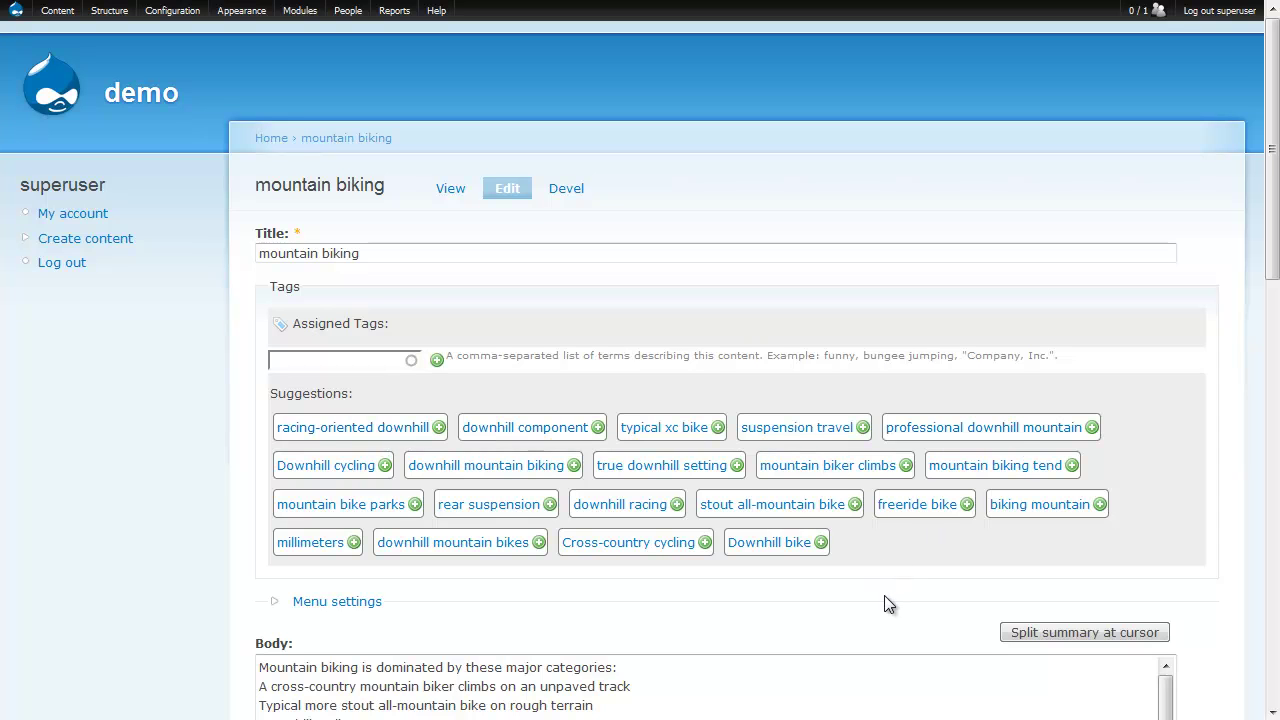
pyautogui.click(677, 505)
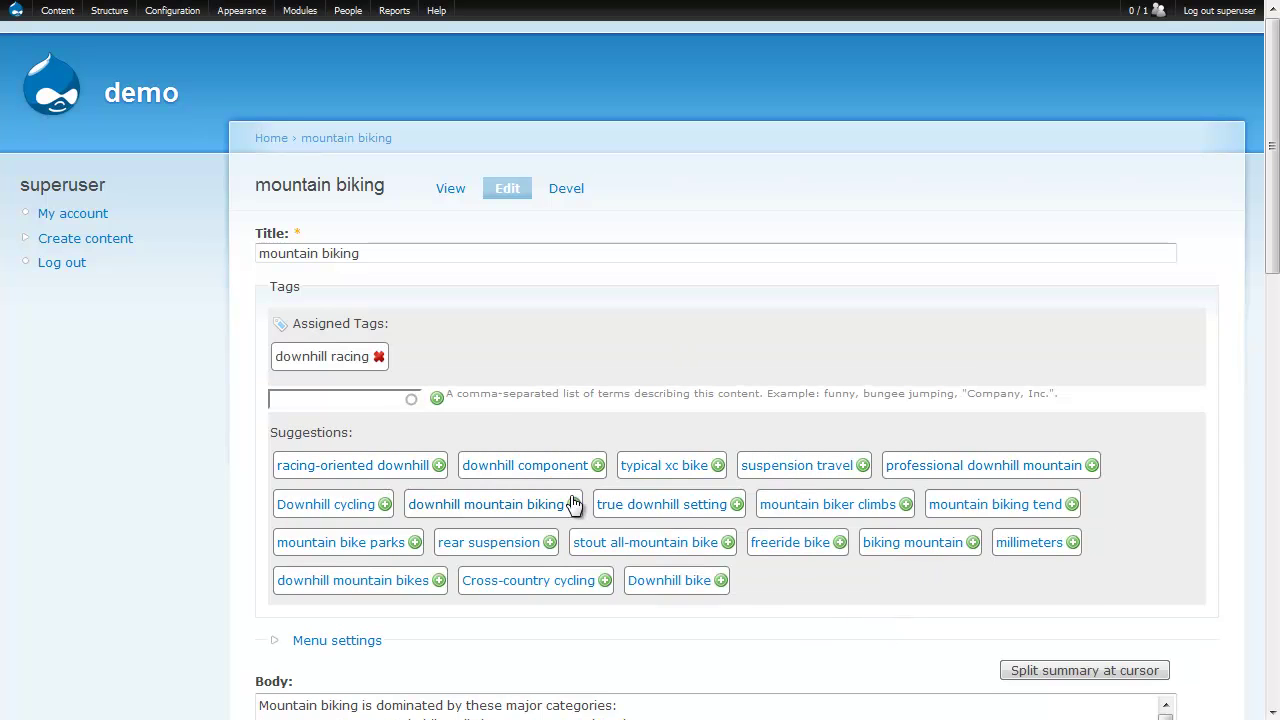
pyautogui.click(573, 504)
pyautogui.click(712, 514)
pyautogui.click(720, 466)
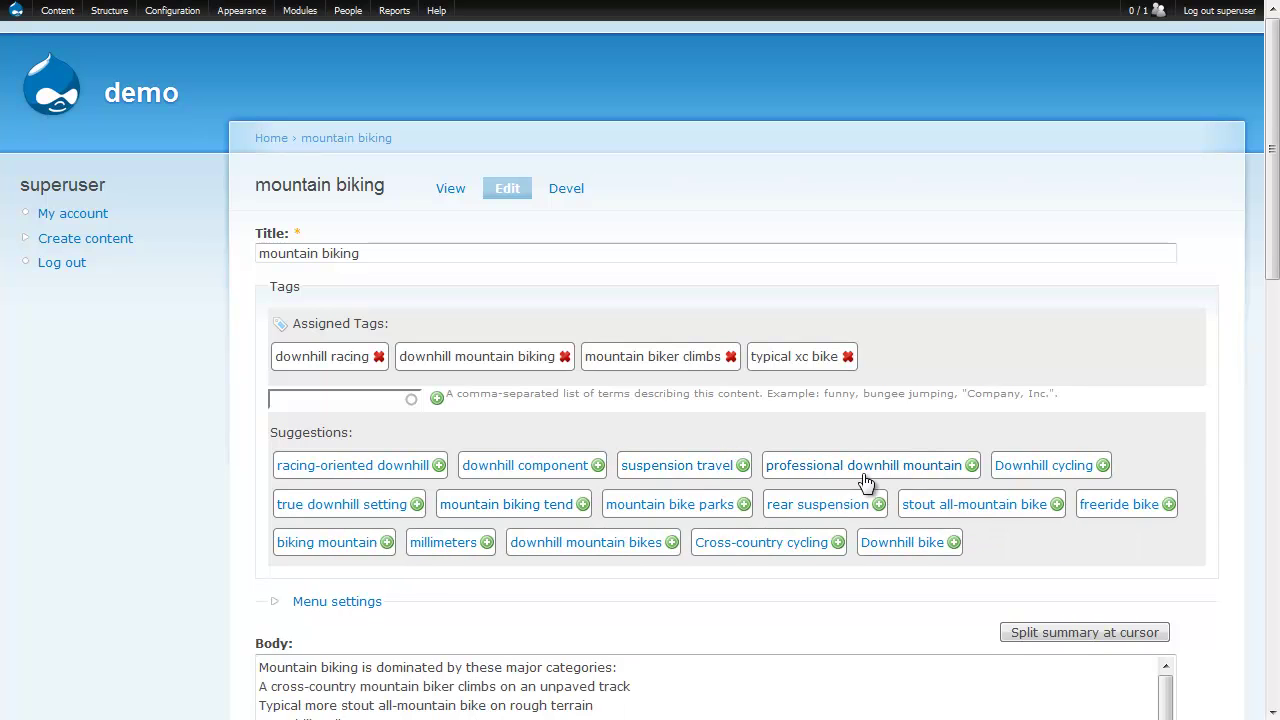
pyautogui.click(878, 504)
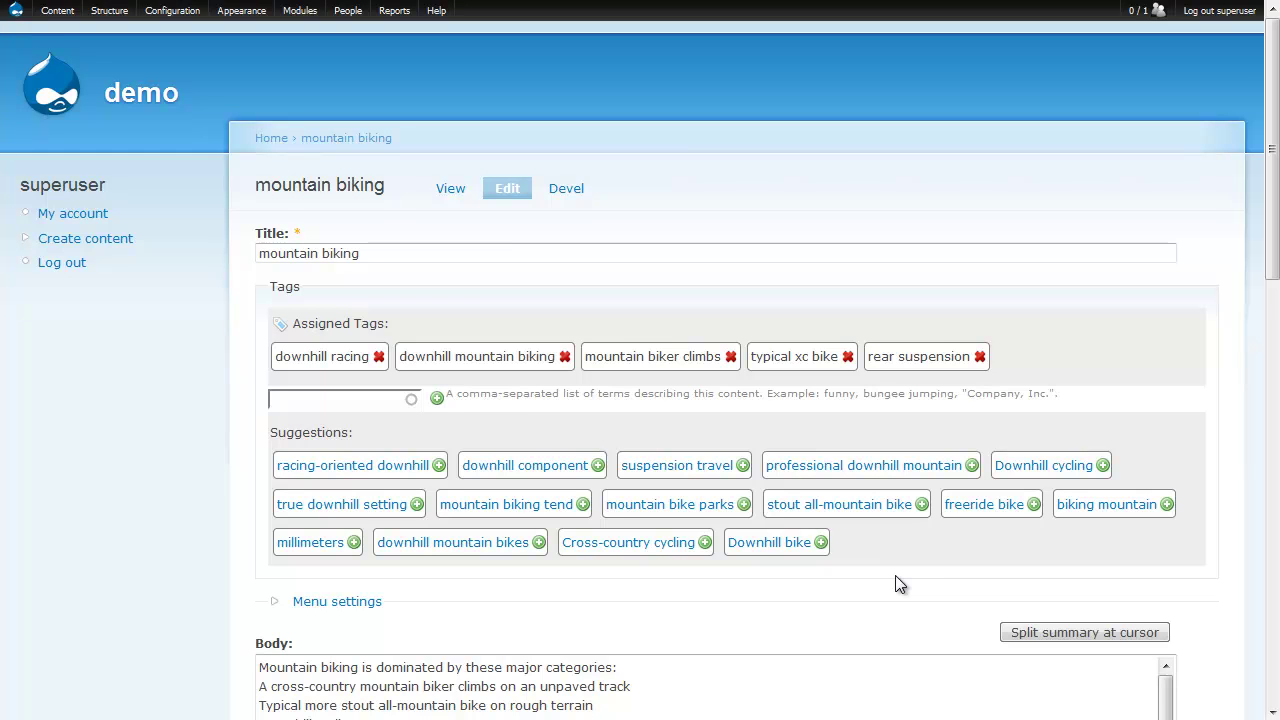
pyautogui.click(744, 505)
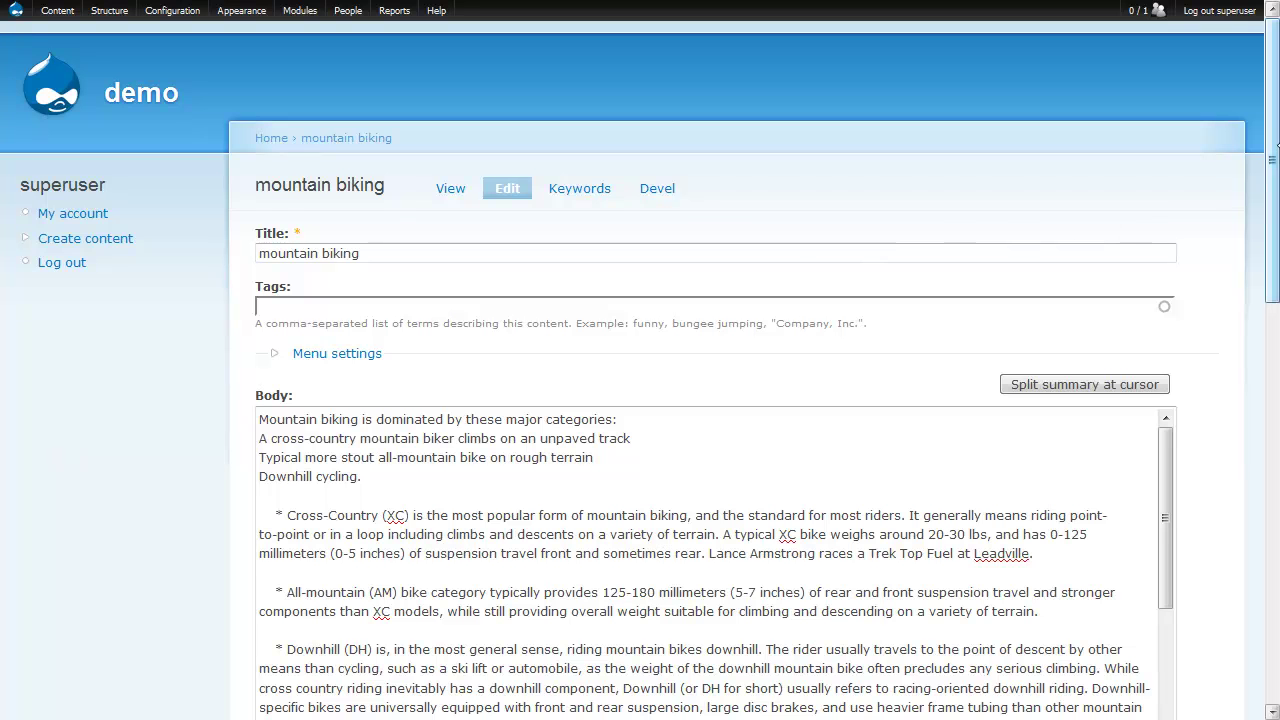
# Analyze the mountain biking page with the Alchemy and Keyword research analyzers and review the Alchemy concepts and entities
pyautogui.moveTo(1270, 160); pyautogui.dragTo(1274, 458)
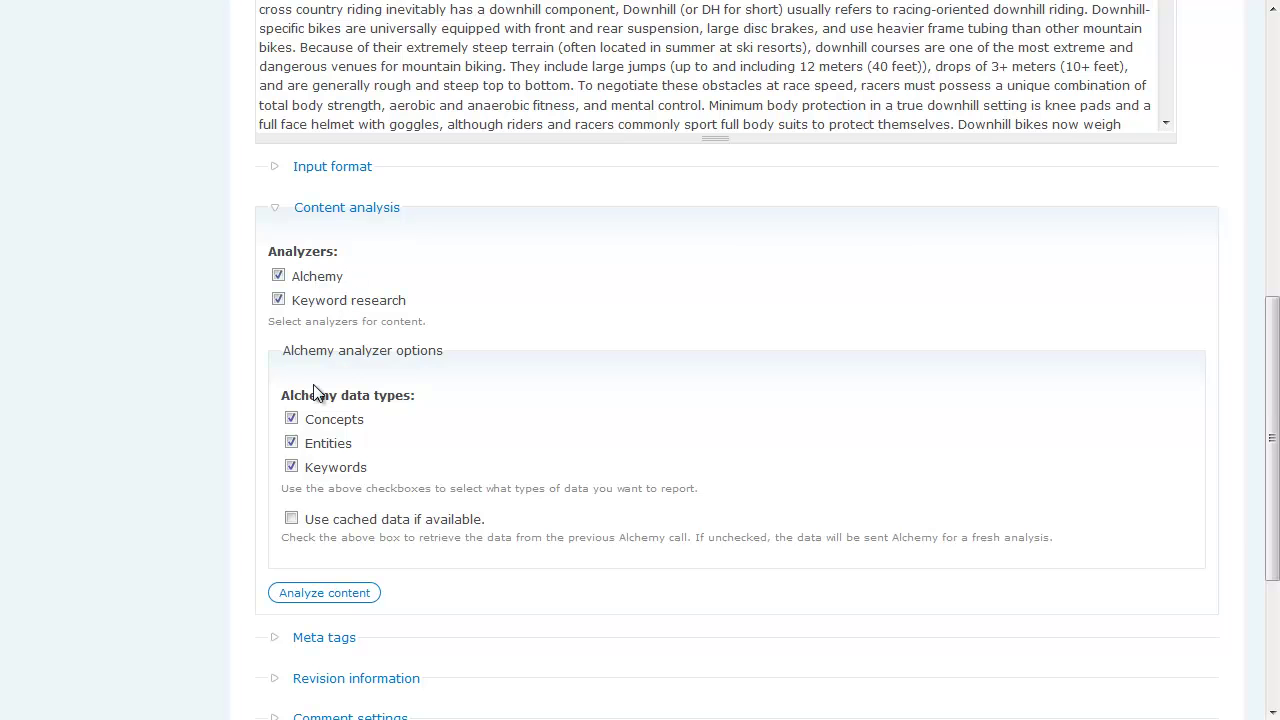
pyautogui.click(328, 593)
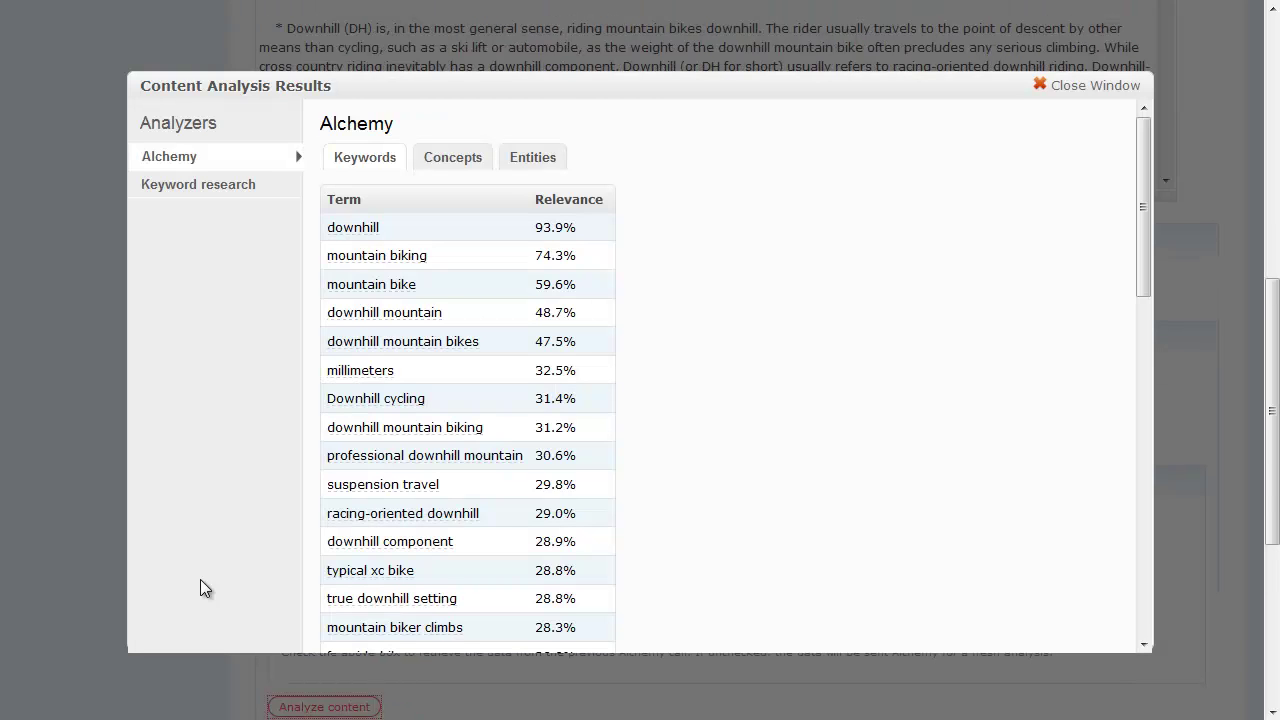
pyautogui.click(451, 157)
pyautogui.click(532, 157)
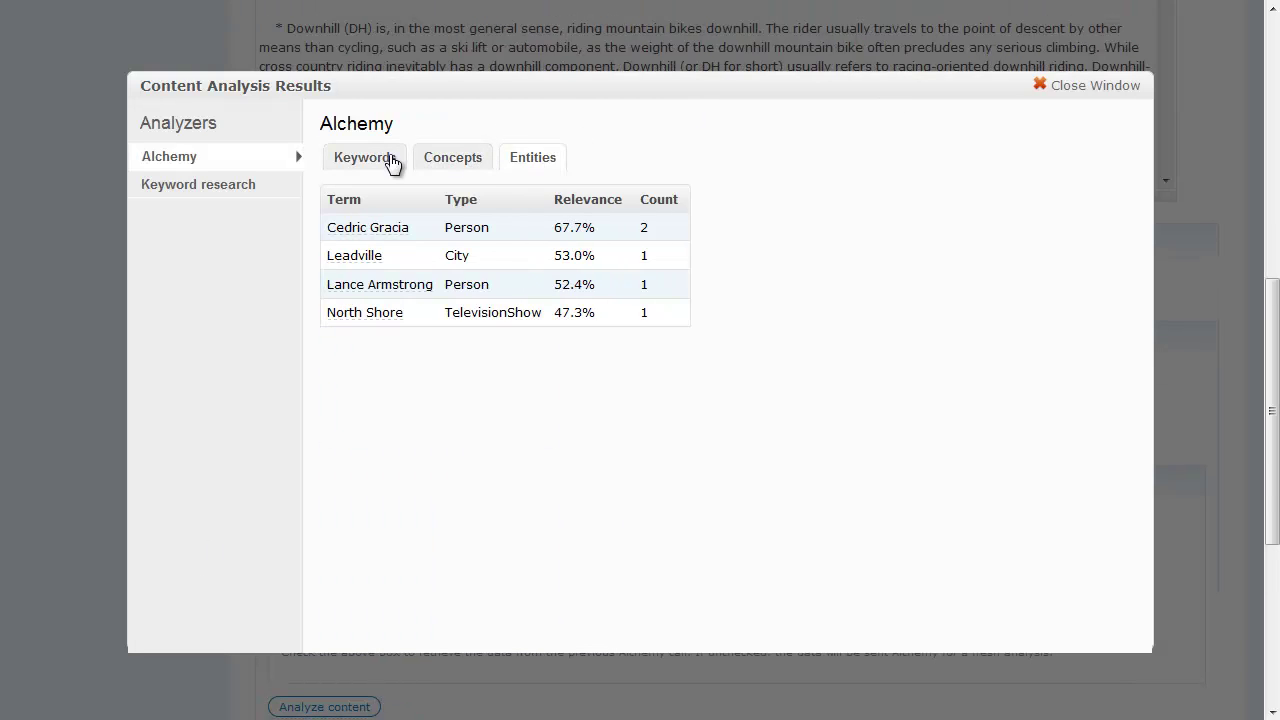
# Review the keywords found by Alchemy, run keyword research on the term mountain biking and examine the report
pyautogui.click(365, 157)
pyautogui.click(222, 188)
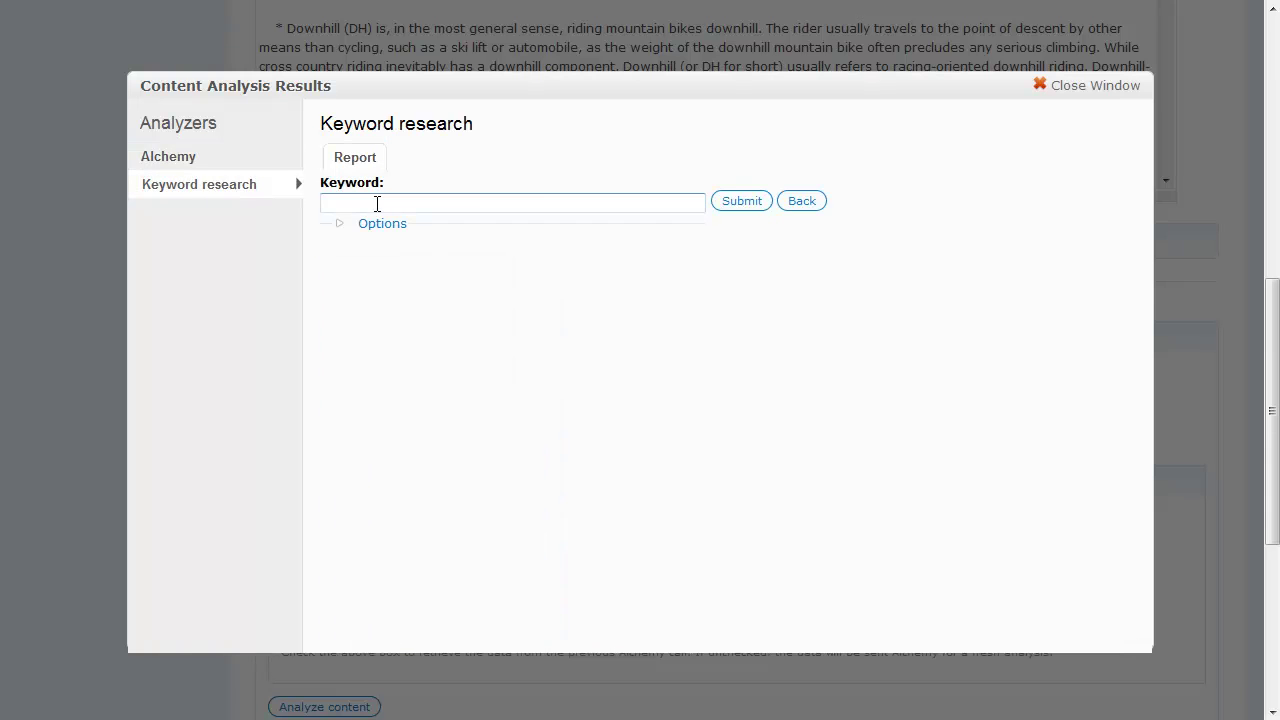
pyautogui.click(172, 159)
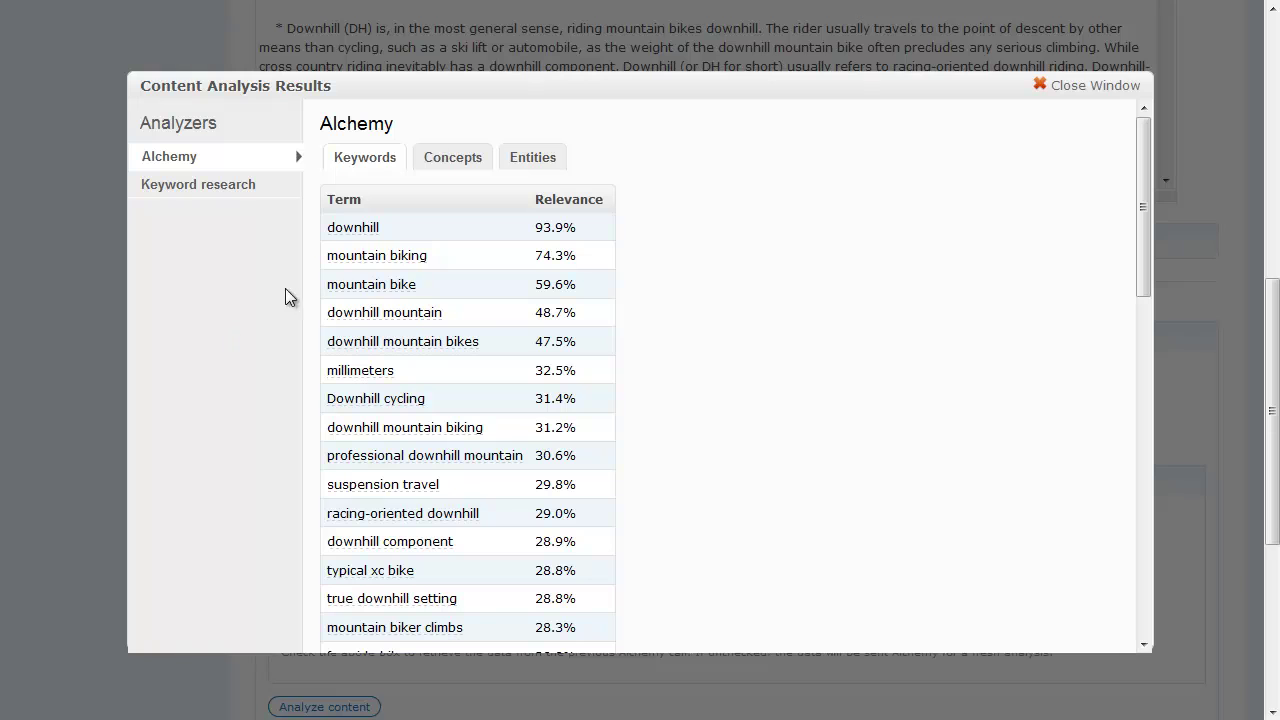
pyautogui.moveTo(342, 289)
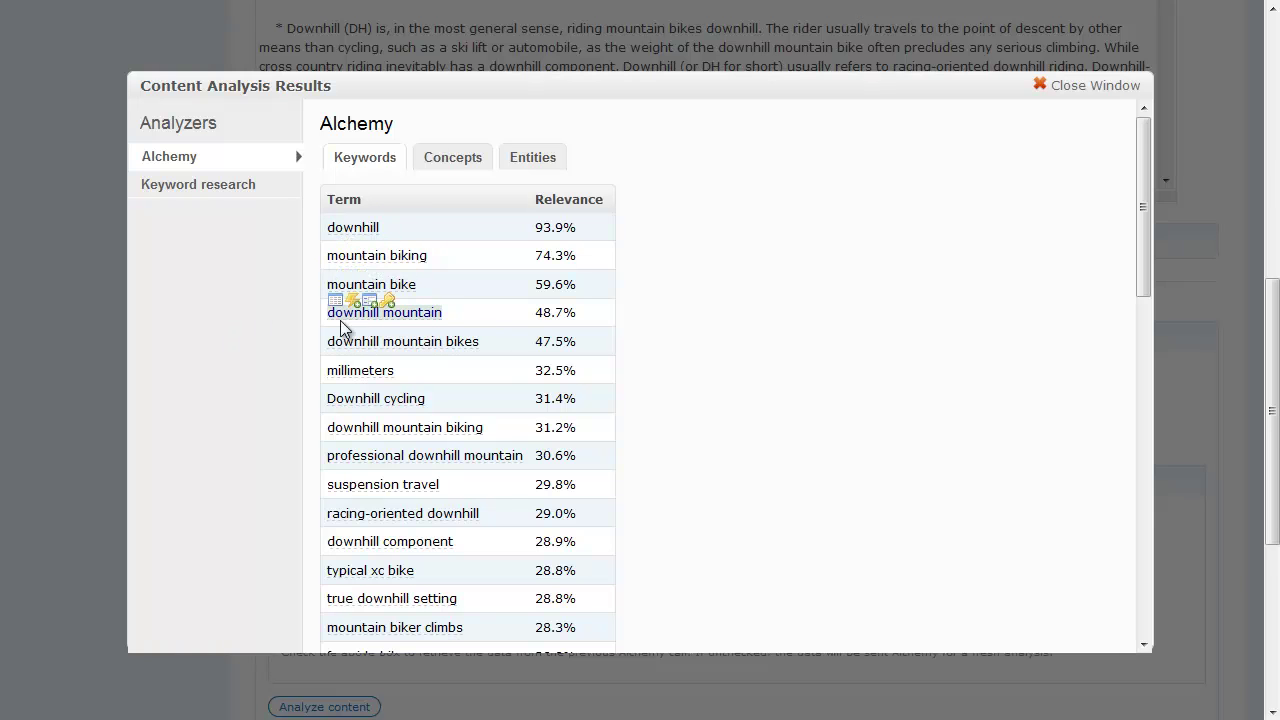
pyautogui.moveTo(341, 366)
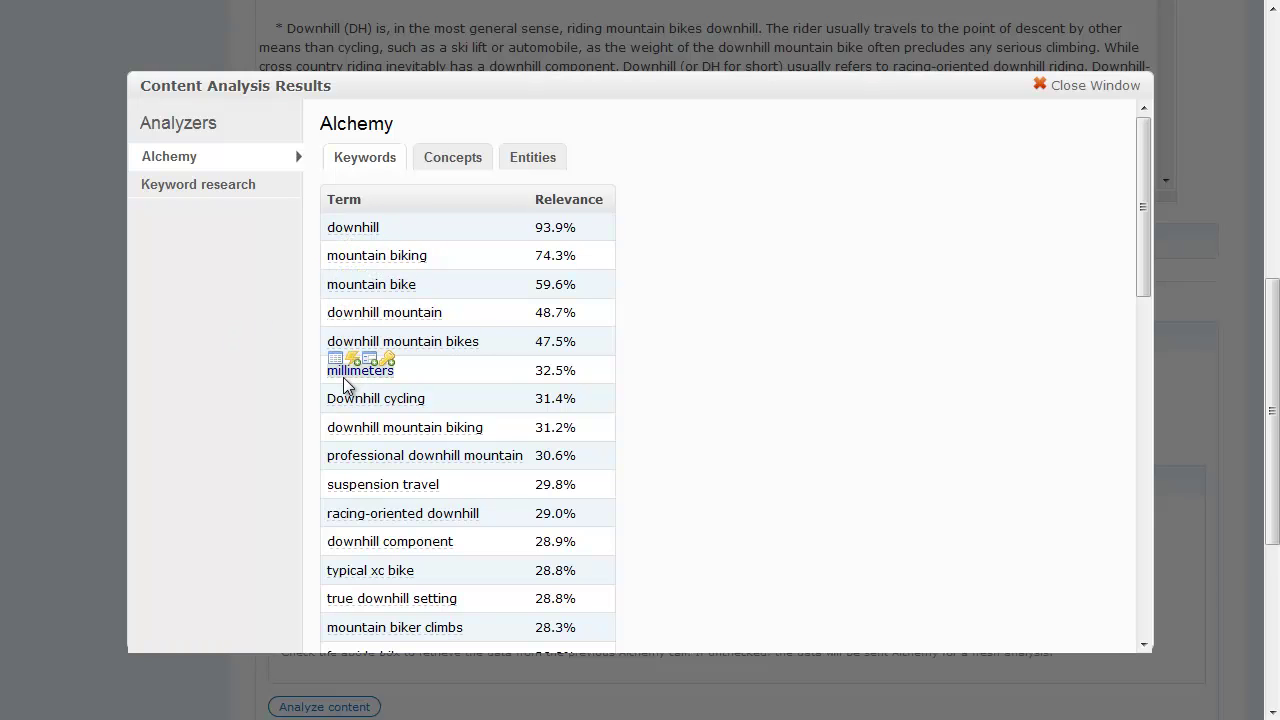
pyautogui.moveTo(336, 222)
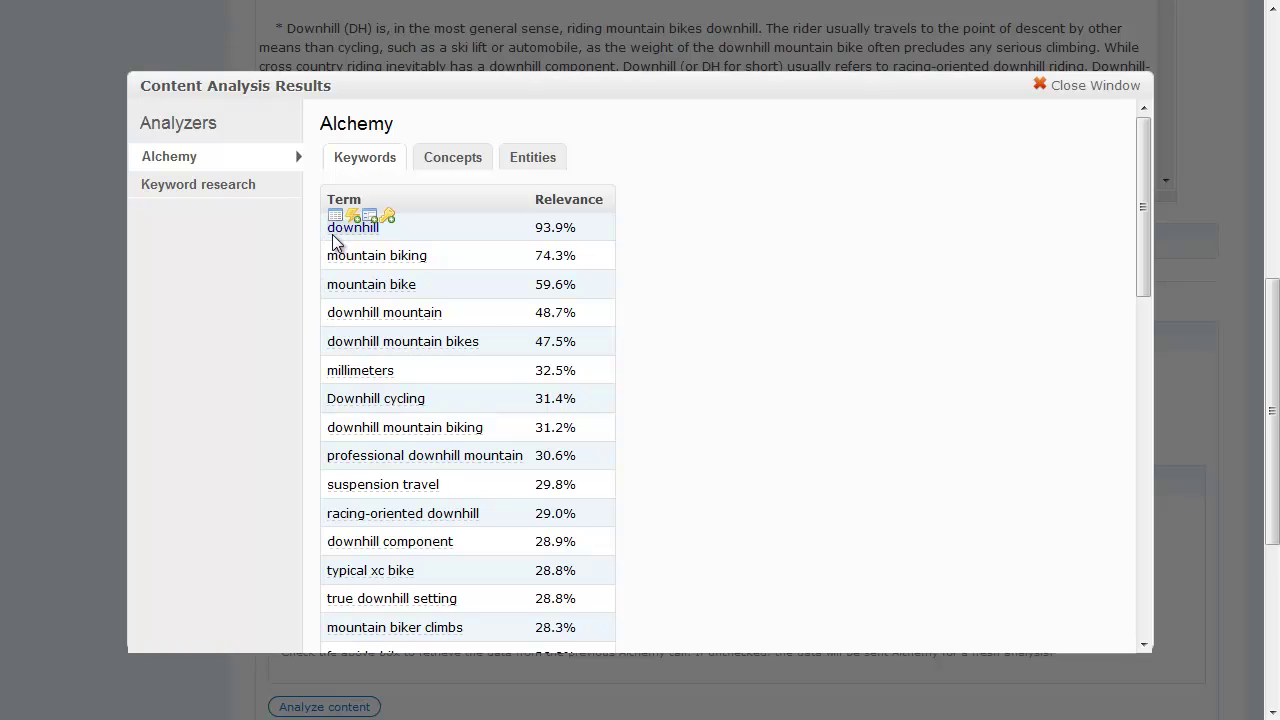
pyautogui.moveTo(338, 262)
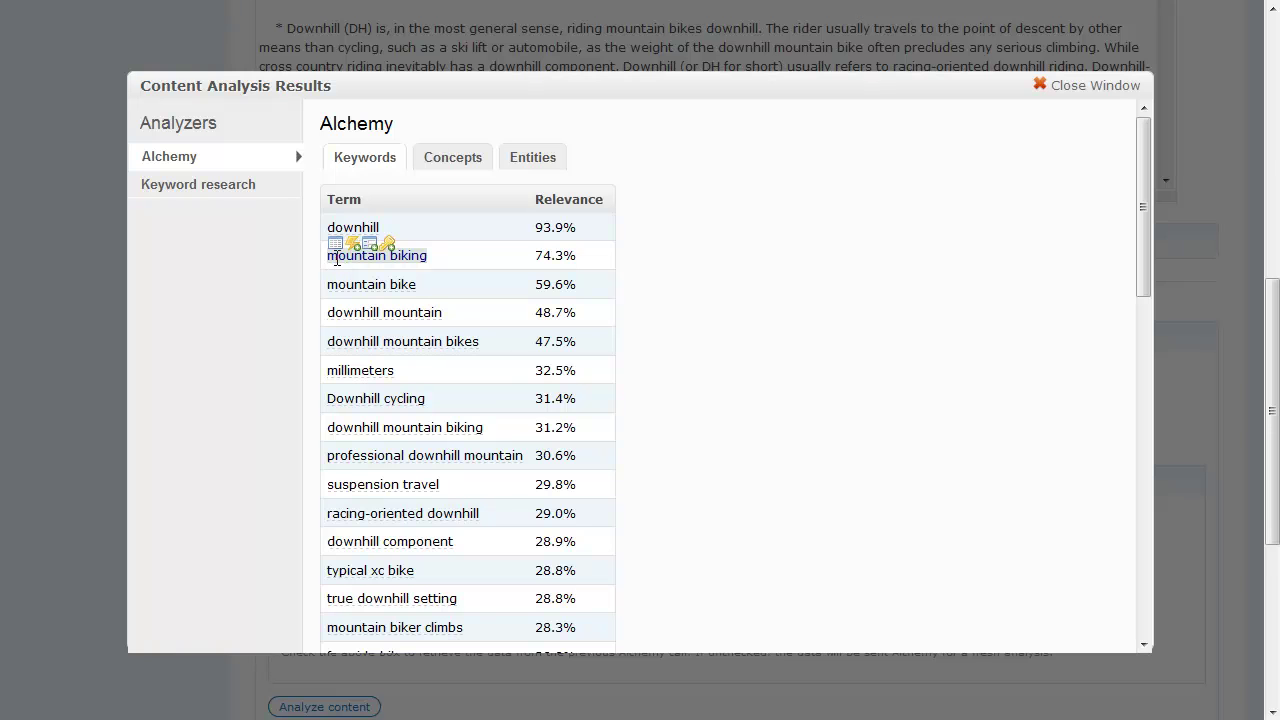
pyautogui.click(336, 245)
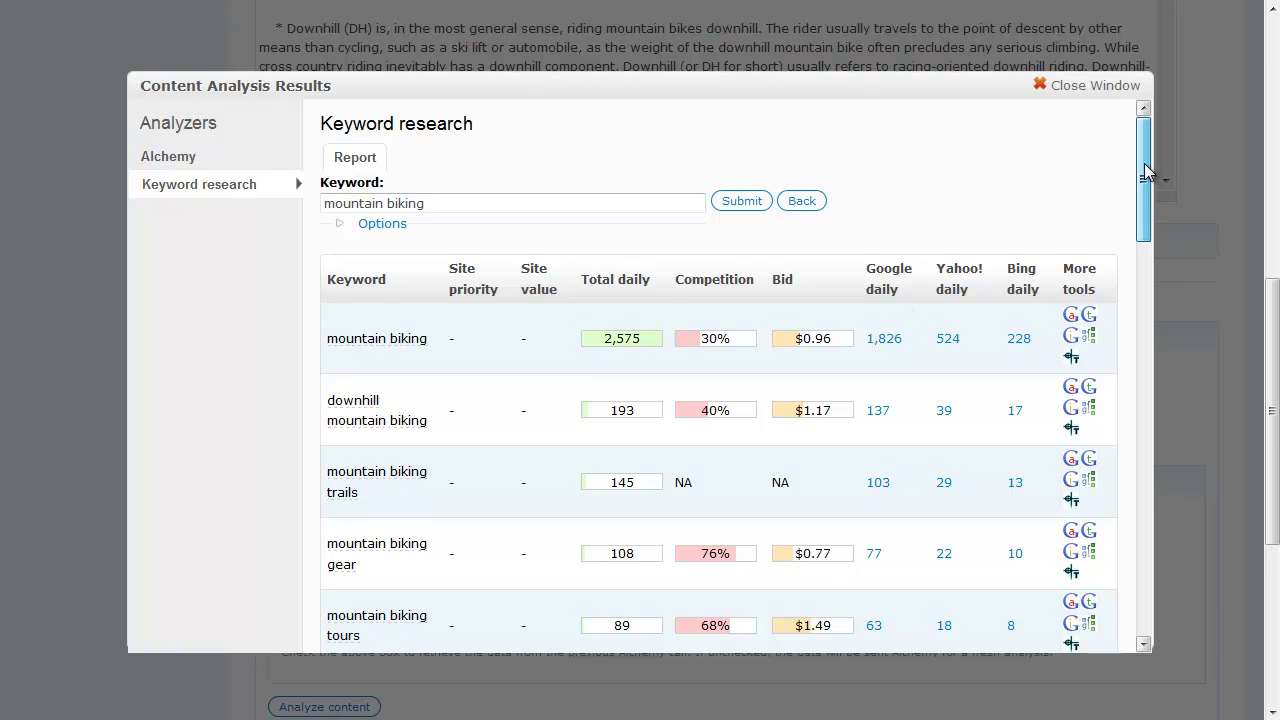
pyautogui.moveTo(1144, 163); pyautogui.dragTo(1129, 136)
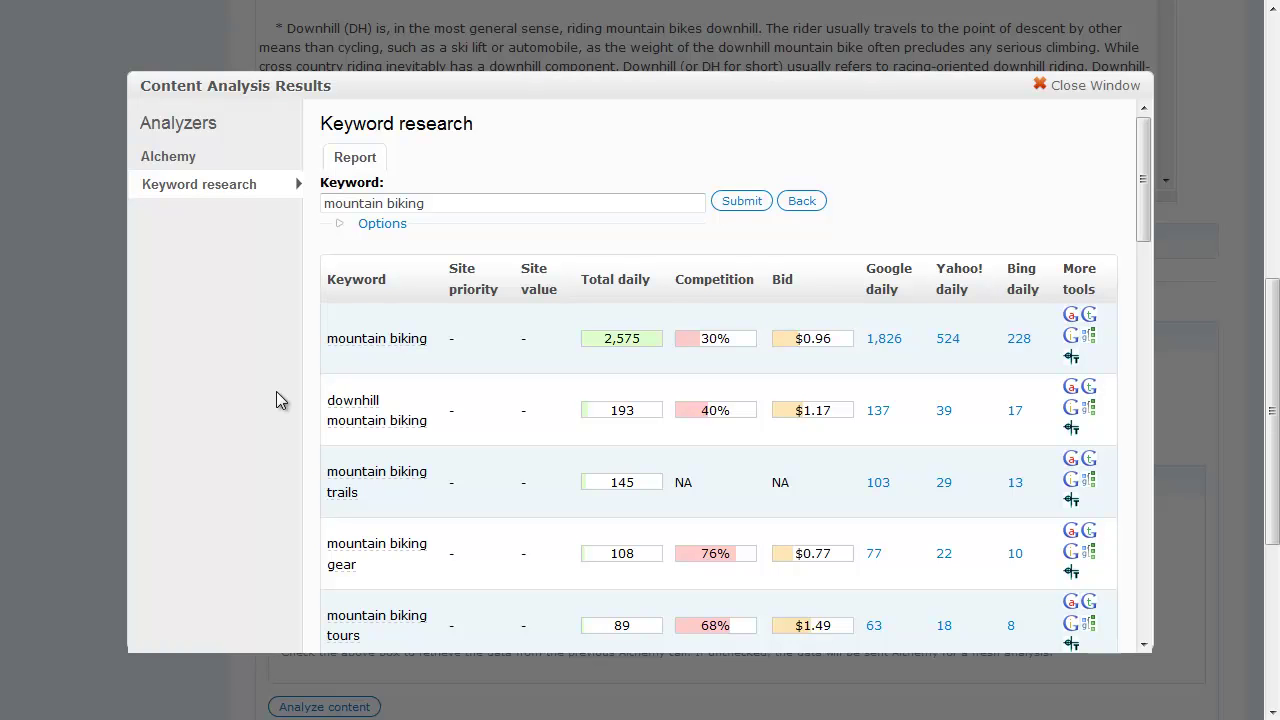
# Add mountain biking, downhill mountain biking and mountain biking trails from the keyword report as page tags, close the results and check the Tags field
pyautogui.moveTo(355, 345)
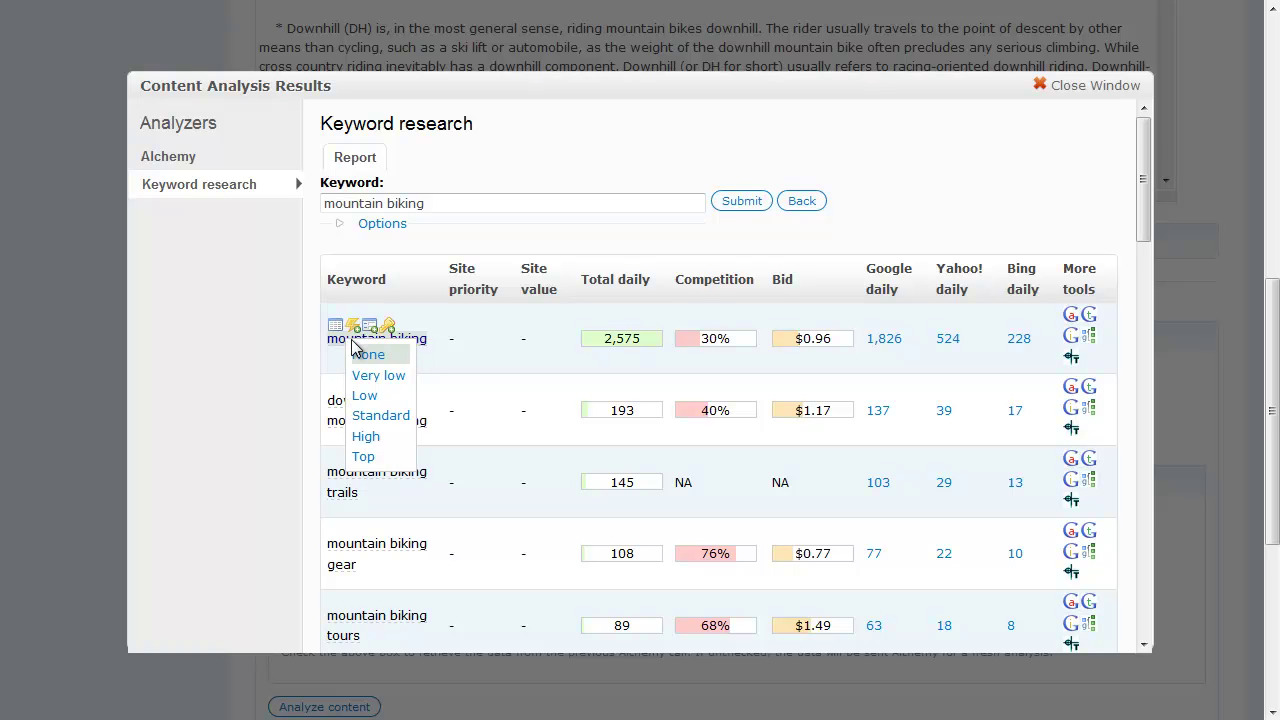
pyautogui.moveTo(342, 404)
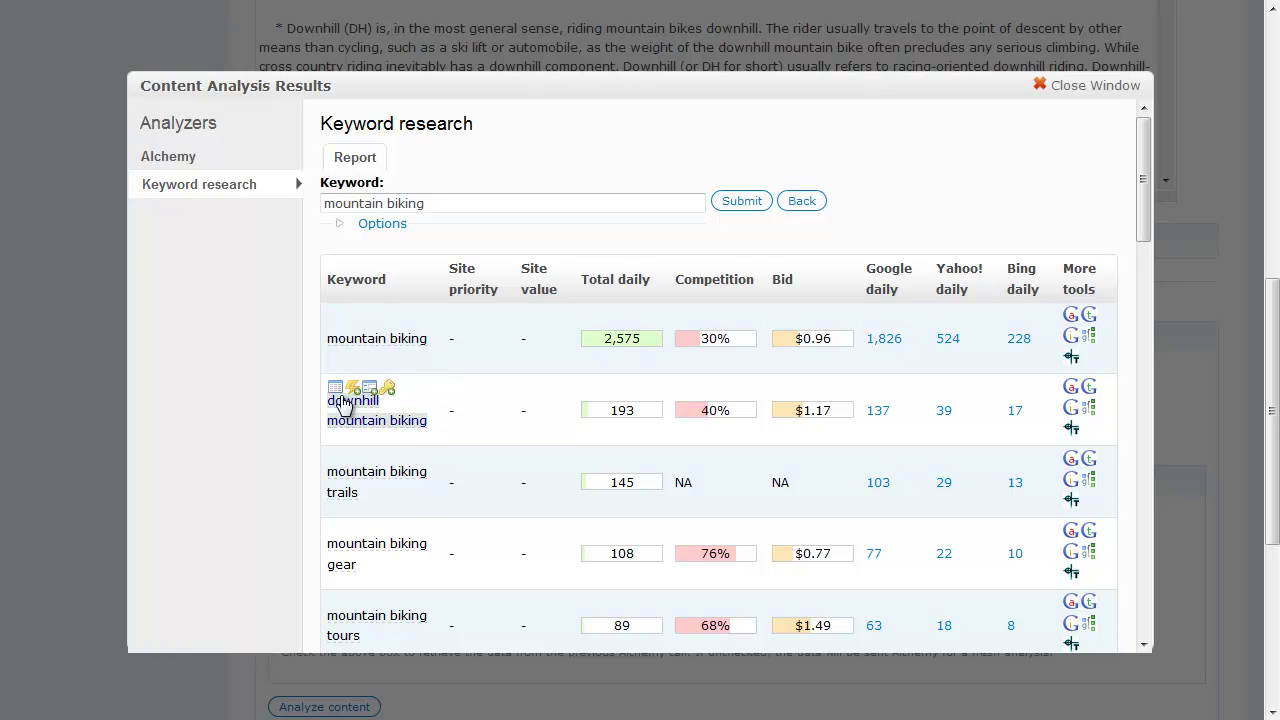
pyautogui.moveTo(370, 463)
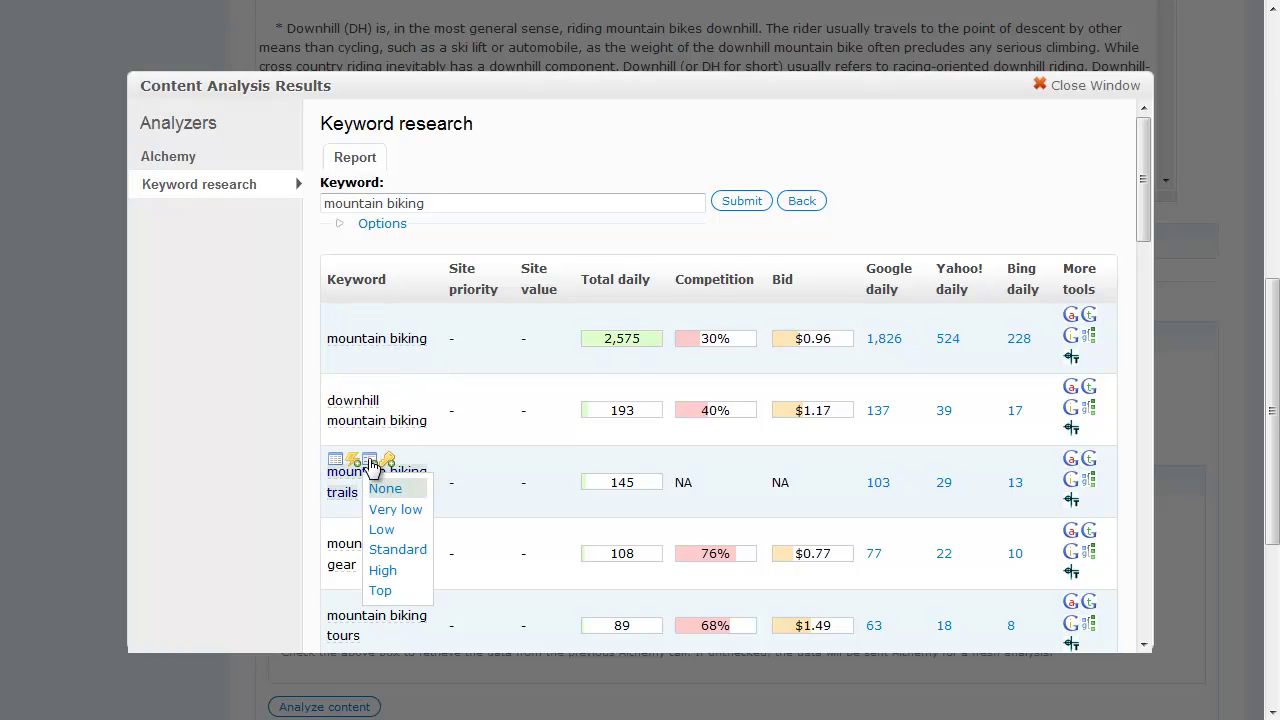
pyautogui.click(1100, 86)
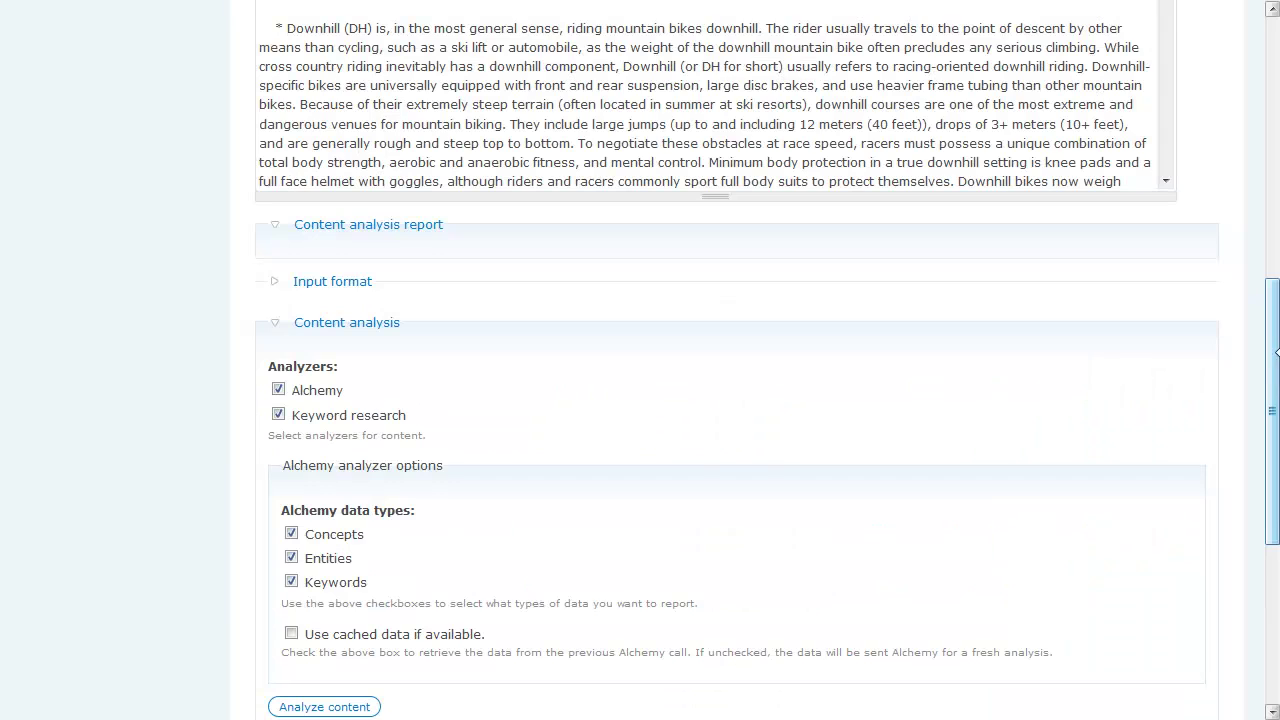
pyautogui.click(1266, 154)
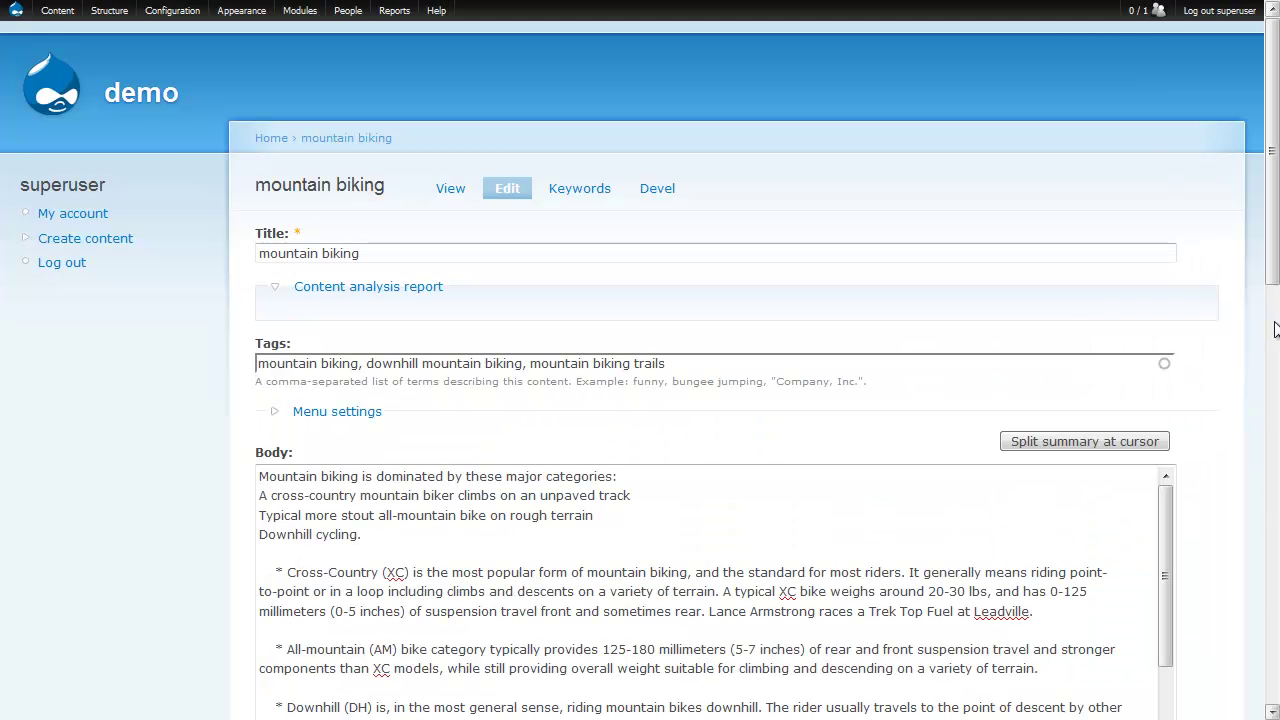
pyautogui.tripleClick(766, 363)
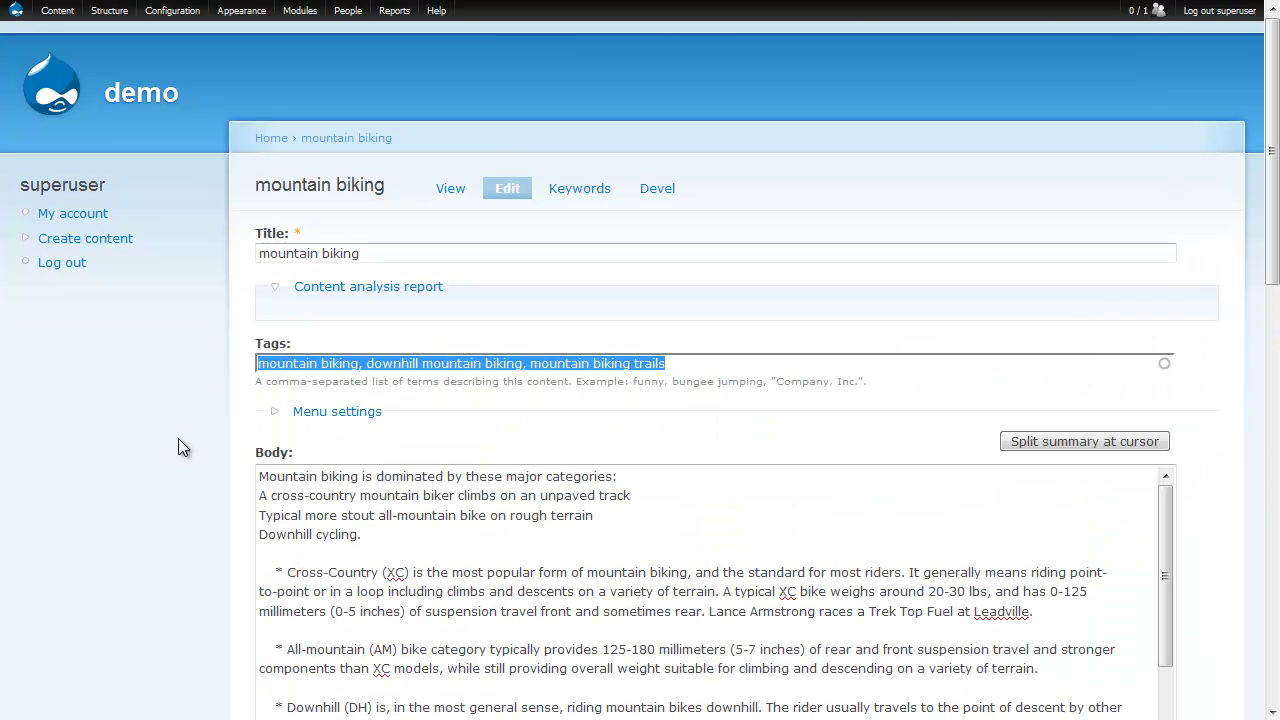